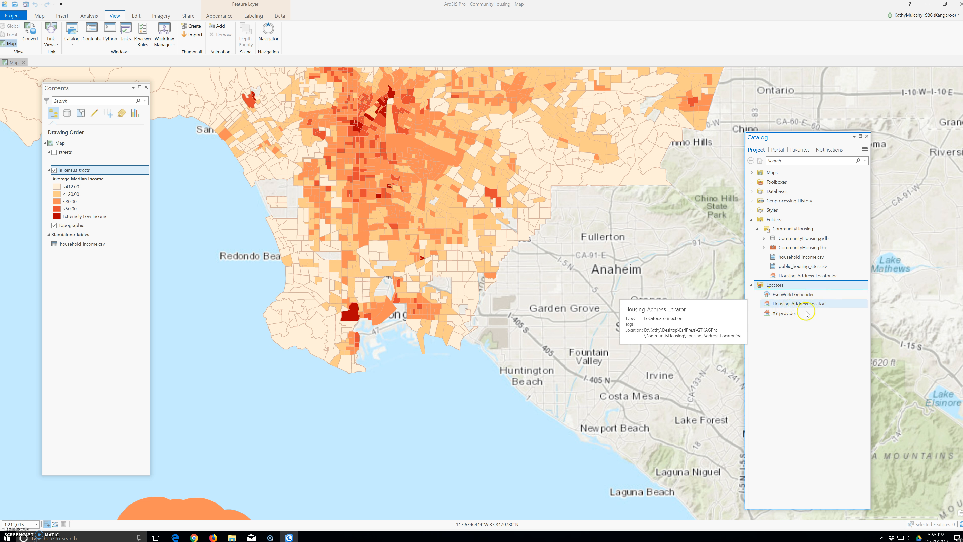
{"action": "left_click", "coordinate": [788, 322]}
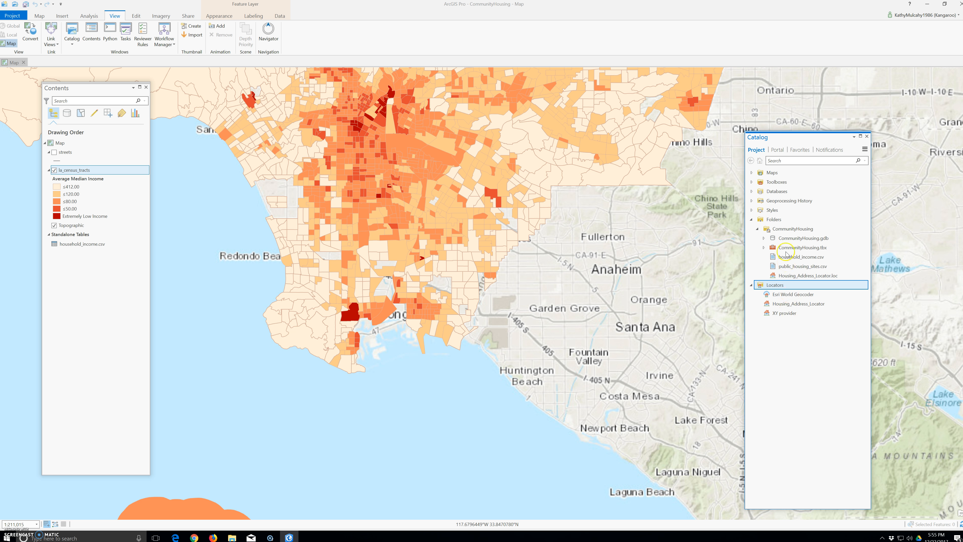
{"action": "left_click", "coordinate": [770, 140]}
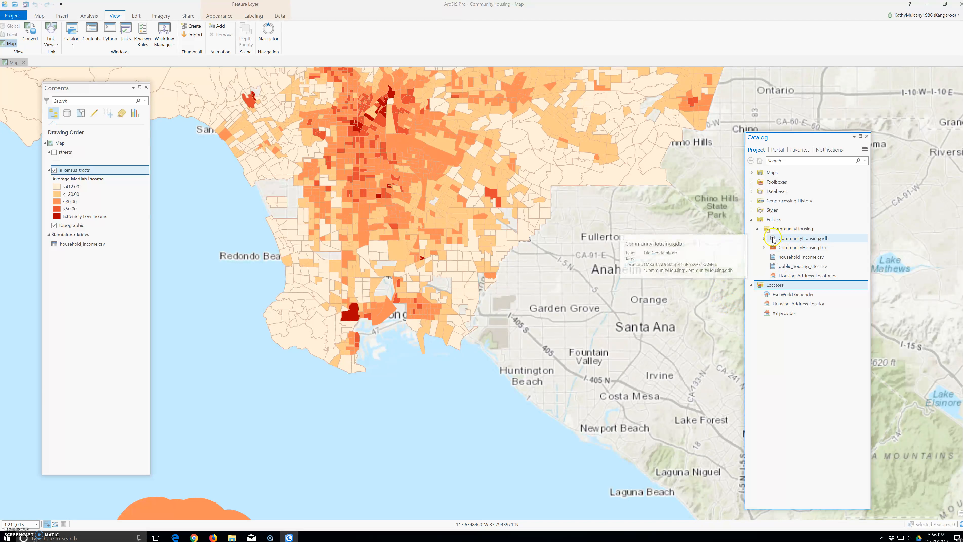
{"action": "left_click_drag", "start_coordinate": [785, 257], "coordinate": [466, 271]}
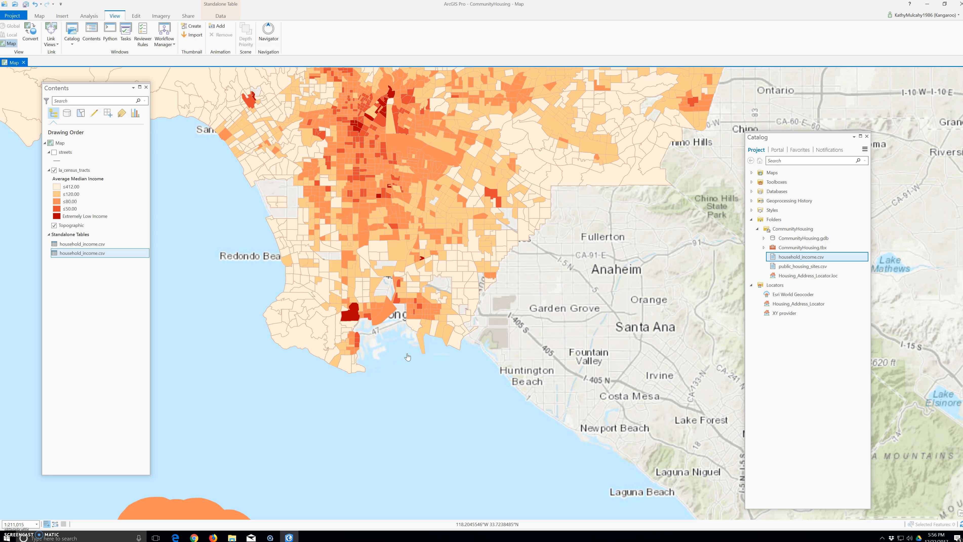
{"action": "left_click", "coordinate": [400, 365]}
{"action": "left_click", "coordinate": [81, 260]}
{"action": "right_click", "coordinate": [81, 259]}
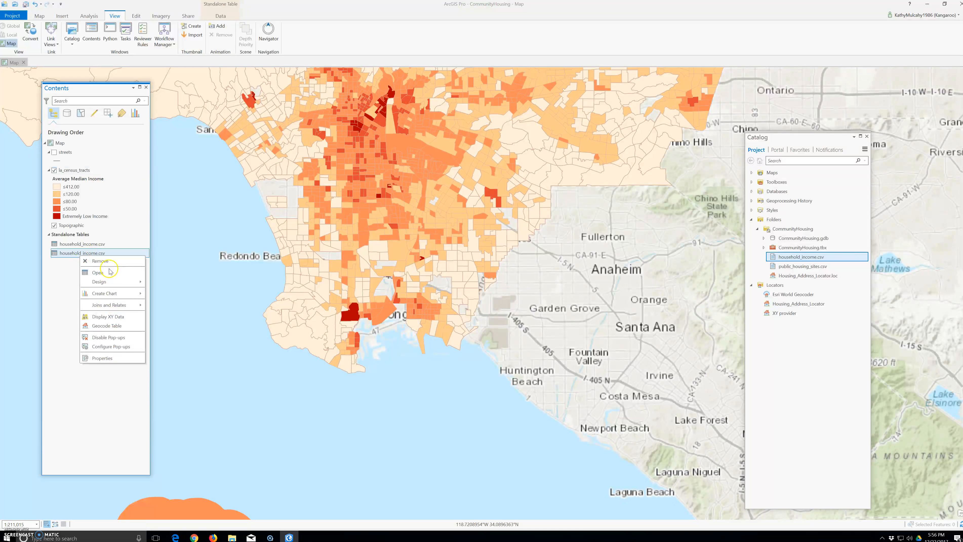
{"action": "left_click", "coordinate": [100, 261]}
- Add the public_housing_sites.csv table from the CommunityHousing project folder to the map
{"action": "left_click", "coordinate": [792, 266]}
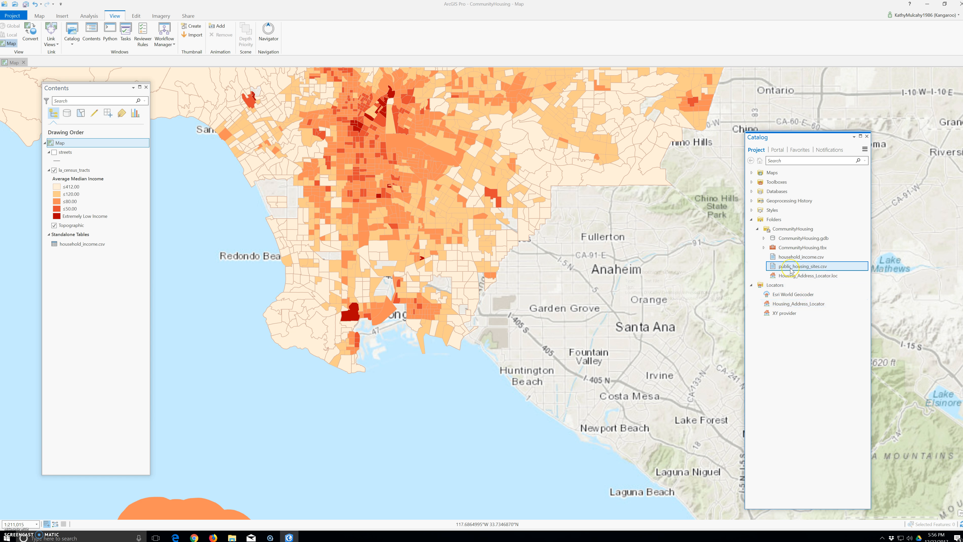
{"action": "left_click_drag", "start_coordinate": [791, 267], "coordinate": [388, 285]}
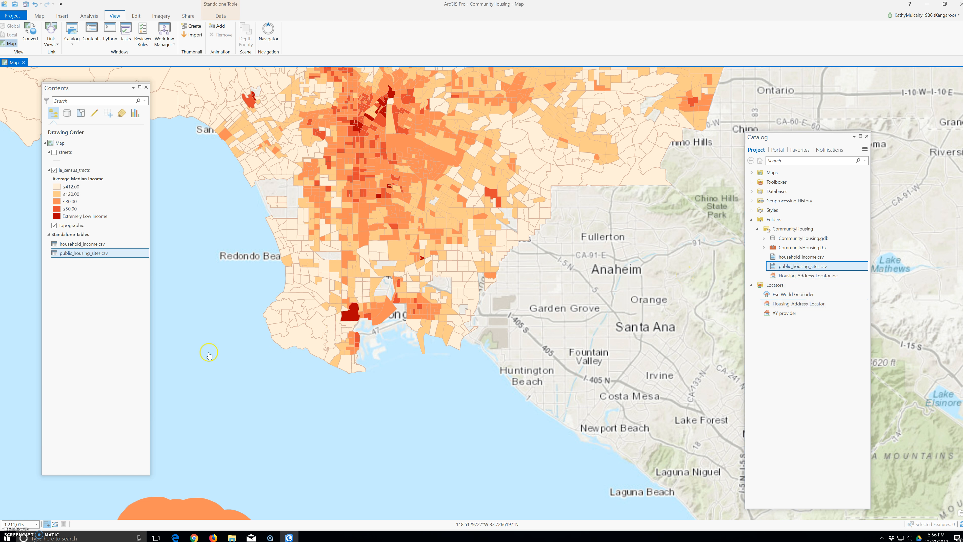
{"action": "left_click", "coordinate": [384, 379]}
- Open the public_housing_sites.csv table in a floating window, examine its LATITUDE and LONGITUDE fields, and close it
{"action": "left_click", "coordinate": [82, 253]}
{"action": "right_click", "coordinate": [82, 253]}
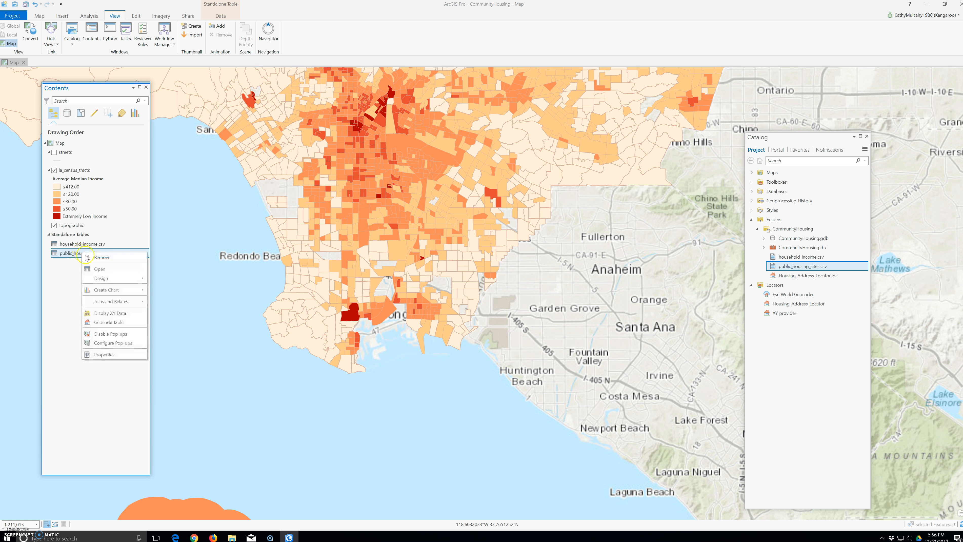
{"action": "left_click", "coordinate": [99, 269]}
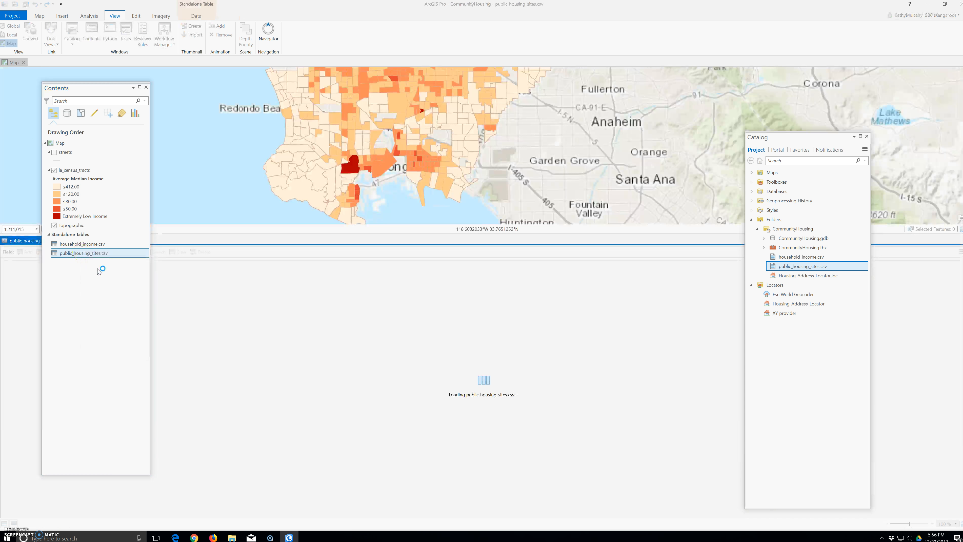
{"action": "left_click", "coordinate": [95, 270]}
{"action": "left_click", "coordinate": [42, 241]}
{"action": "left_click_drag", "start_coordinate": [41, 241], "coordinate": [622, 315]}
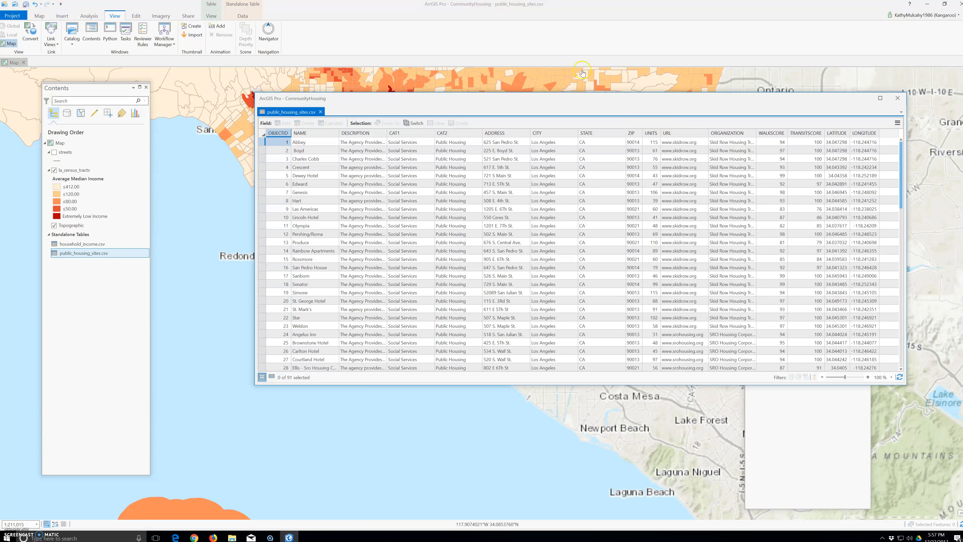
{"action": "left_click_drag", "start_coordinate": [538, 109], "coordinate": [449, 129]}
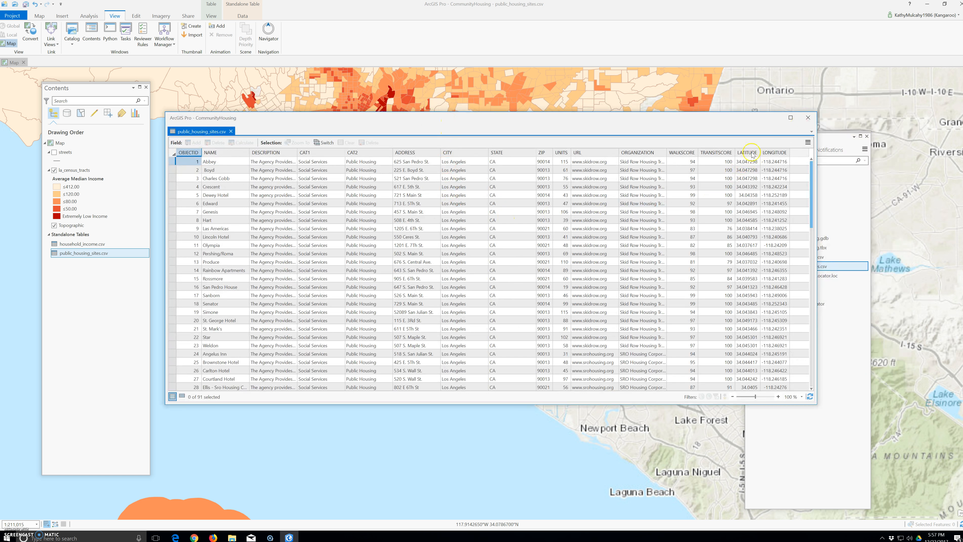
{"action": "left_click", "coordinate": [766, 153]}
{"action": "left_click", "coordinate": [808, 117]}
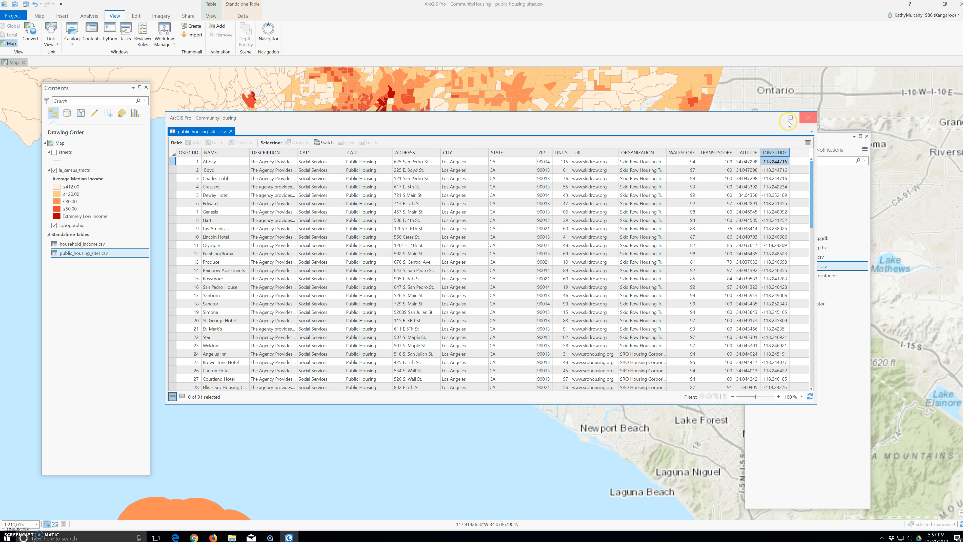
- Geocode the public_housing_sites.csv table with the Housing_Address_Locator.loc locator, outputting to the feature class public_housing_sites_Geocode
{"action": "right_click", "coordinate": [96, 253]}
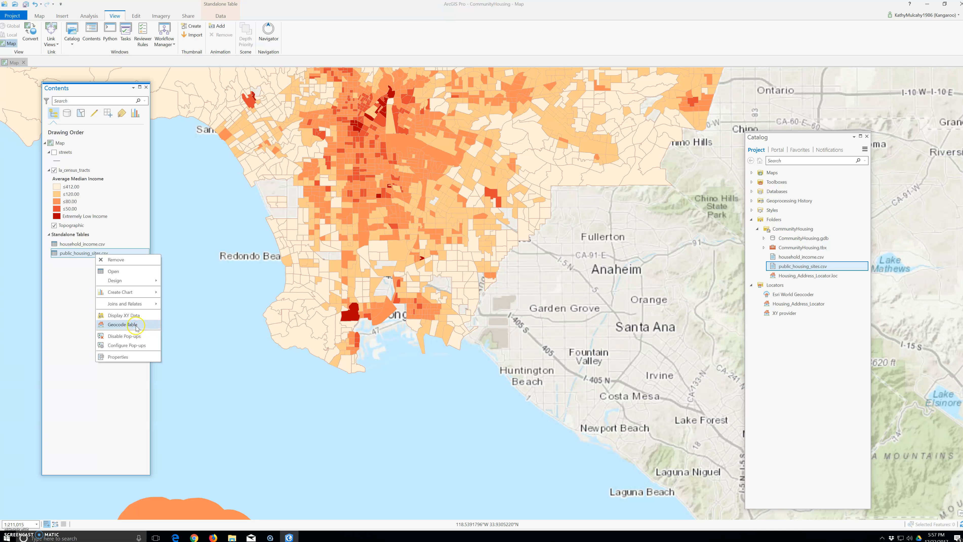
{"action": "left_click", "coordinate": [102, 326]}
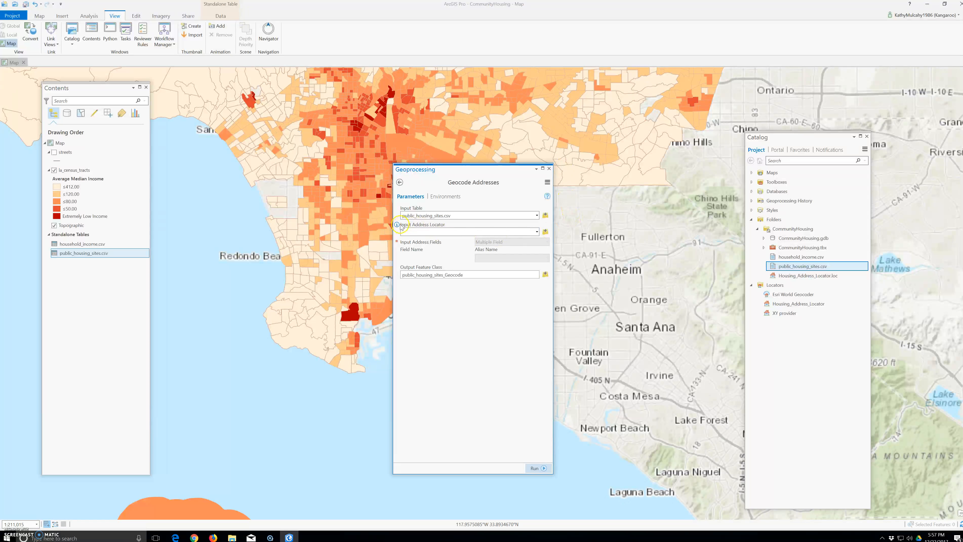
{"action": "left_click", "coordinate": [442, 215]}
{"action": "left_click", "coordinate": [545, 232]}
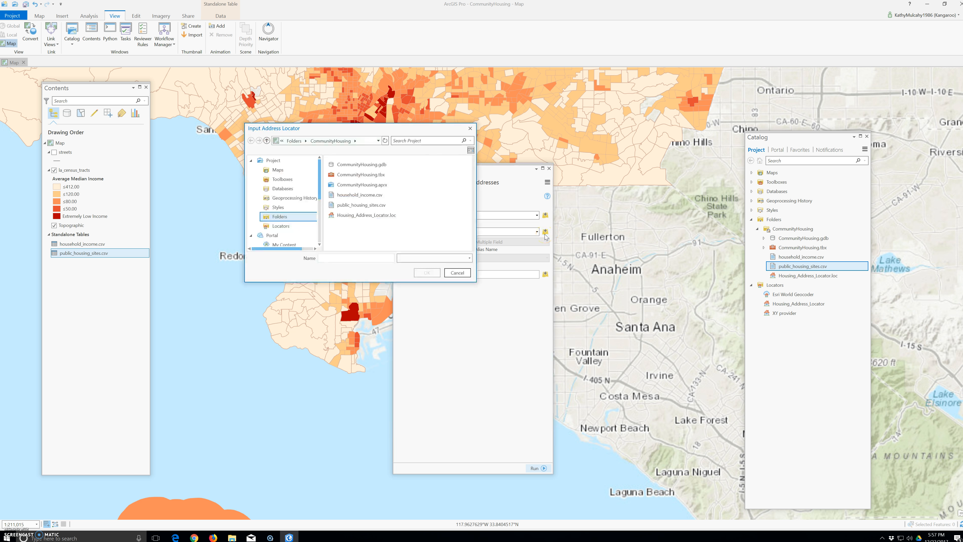
{"action": "left_click", "coordinate": [364, 218]}
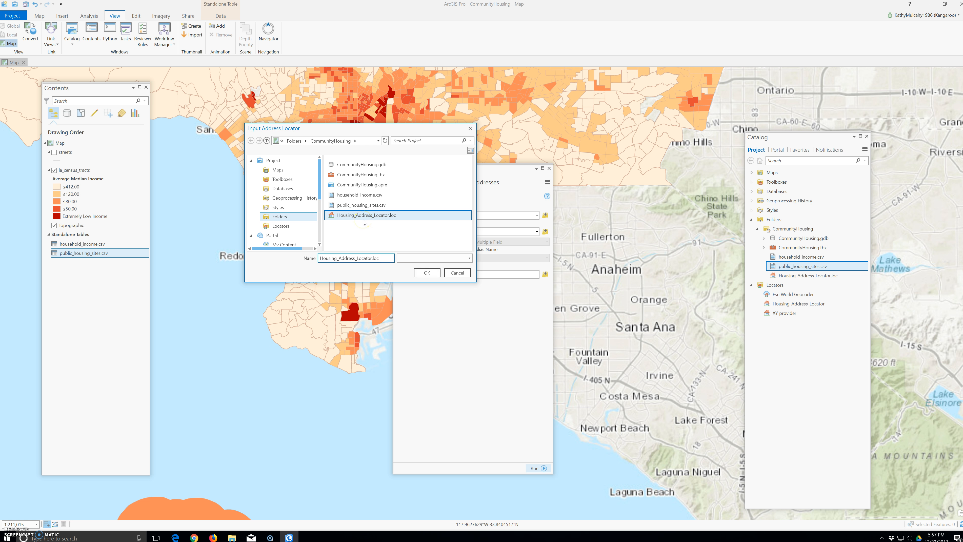
{"action": "left_click", "coordinate": [427, 274]}
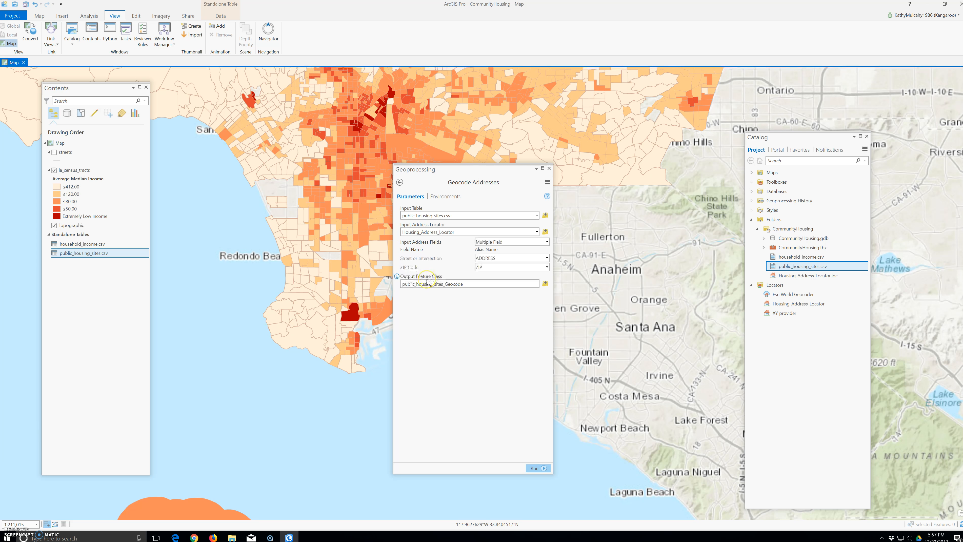
{"action": "left_click", "coordinate": [480, 285]}
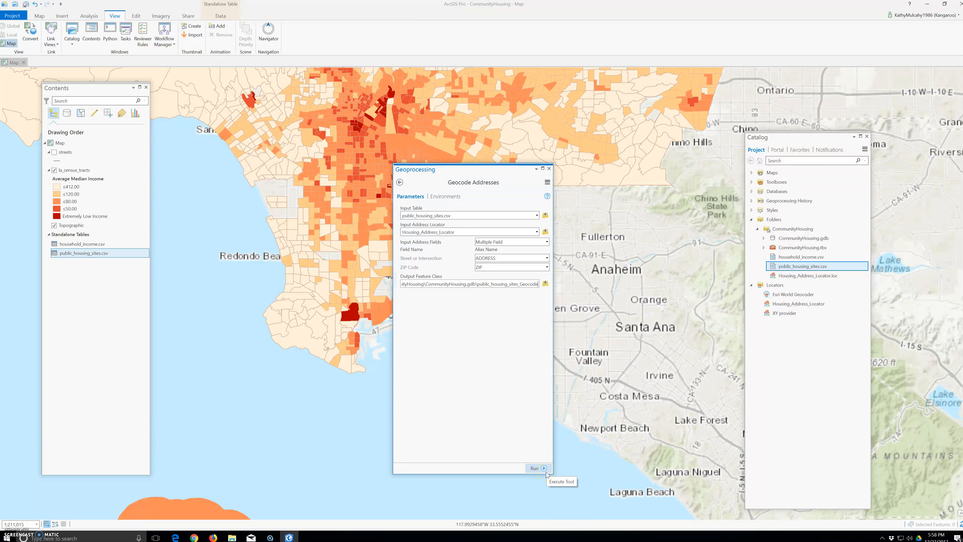
{"action": "left_click", "coordinate": [539, 469]}
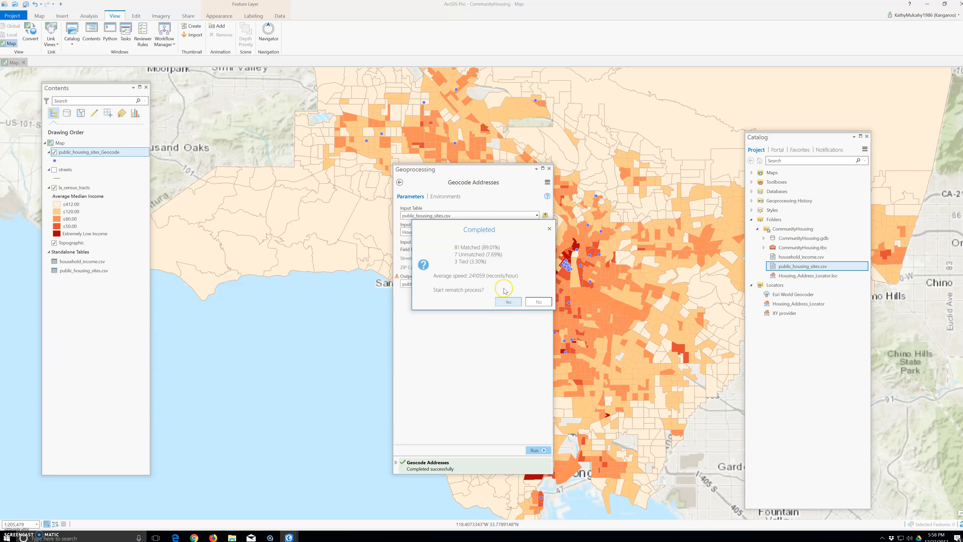
- Review the geocoding match results, decline the rematch process, and close the Geocode Addresses tool and the project catalog
{"action": "left_click_drag", "start_coordinate": [455, 224], "coordinate": [246, 213]}
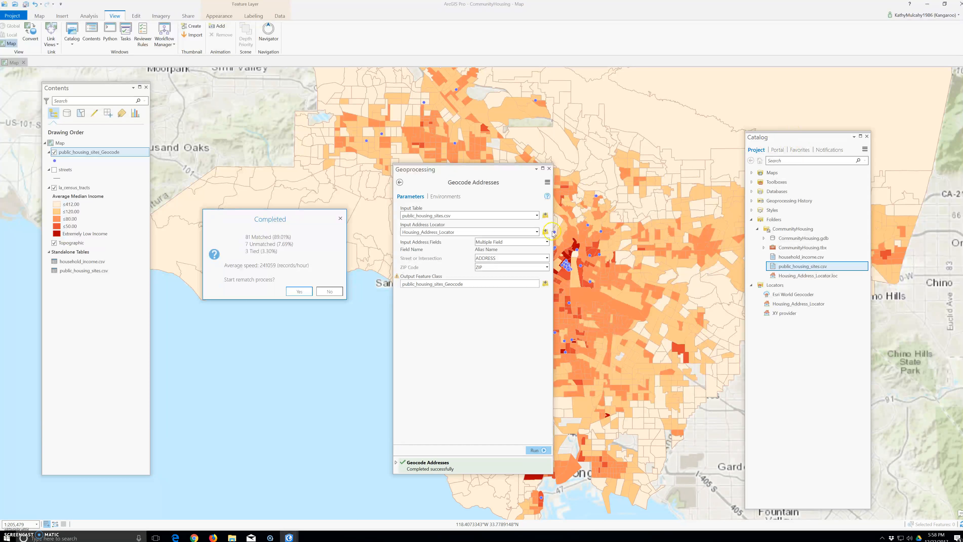
{"action": "left_click_drag", "start_coordinate": [269, 219], "coordinate": [227, 144]}
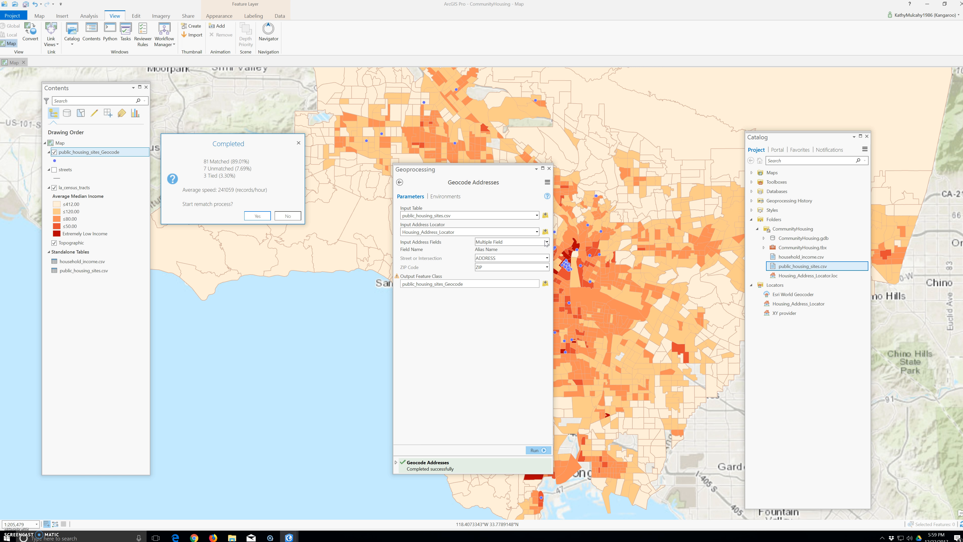
{"action": "left_click", "coordinate": [287, 215]}
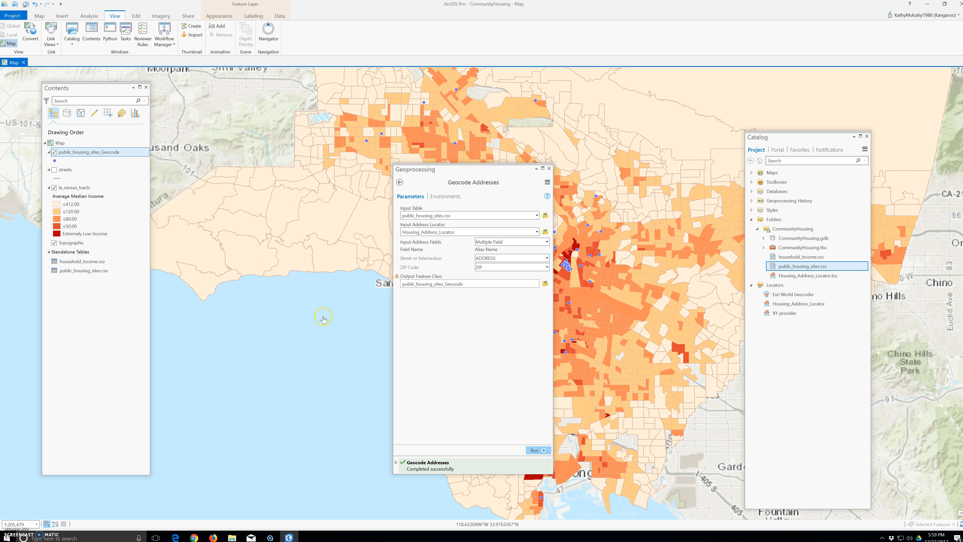
{"action": "left_click", "coordinate": [549, 168]}
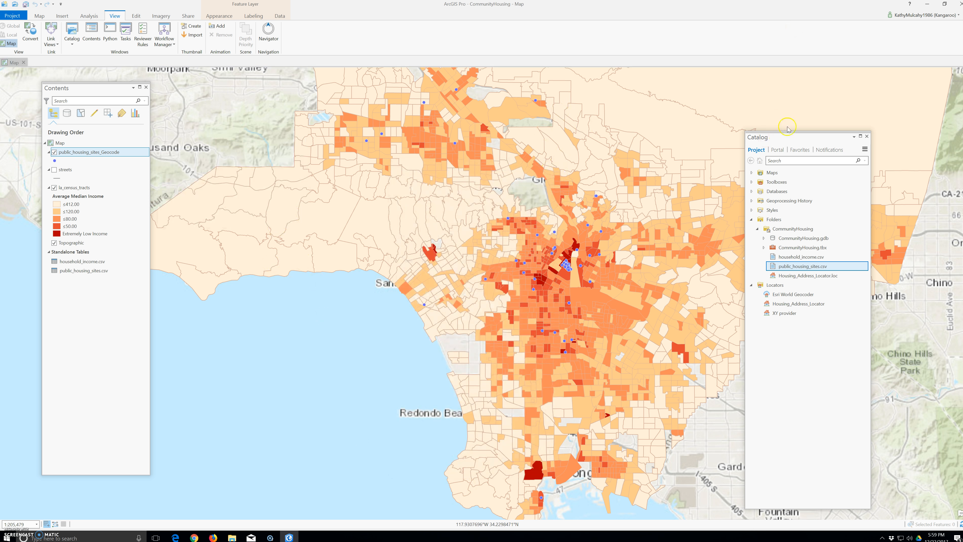
{"action": "left_click", "coordinate": [867, 136]}
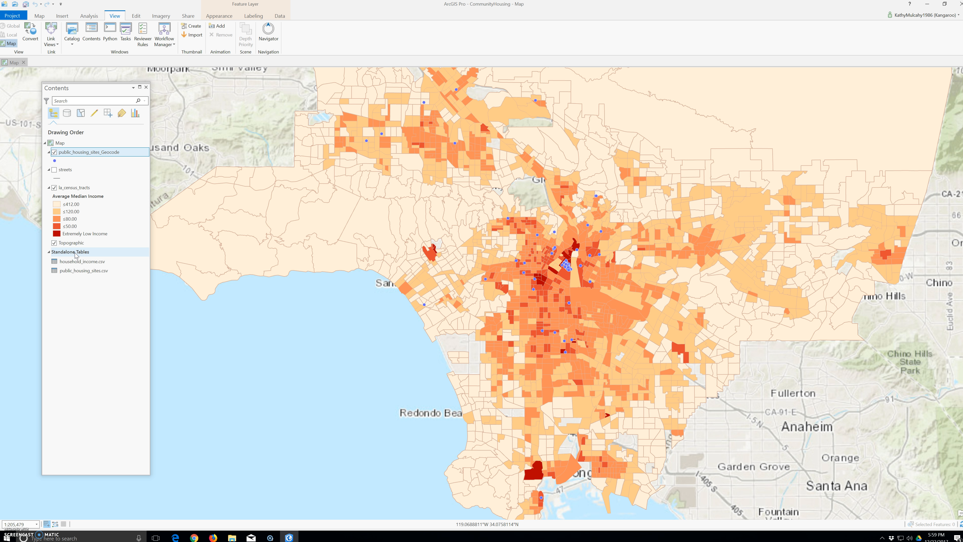
- Open the attribute table of the public_housing_sites_Geocode layer and float it over the map
{"action": "right_click", "coordinate": [78, 152]}
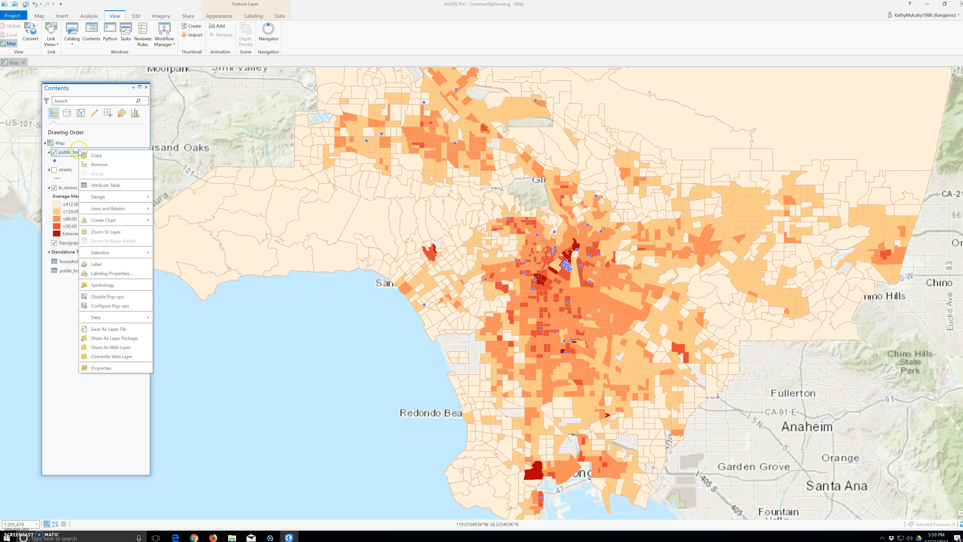
{"action": "left_click", "coordinate": [95, 185]}
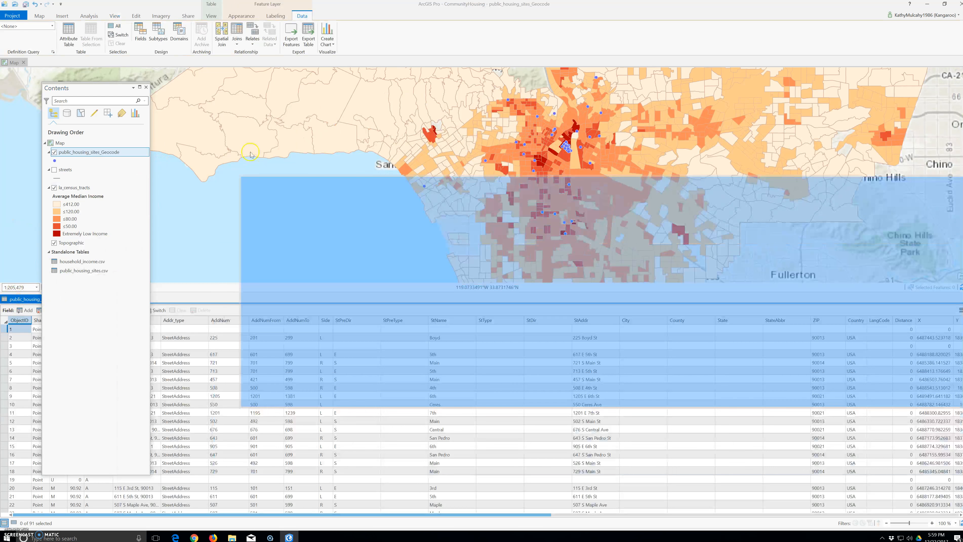
{"action": "left_click_drag", "start_coordinate": [250, 152], "coordinate": [214, 152]}
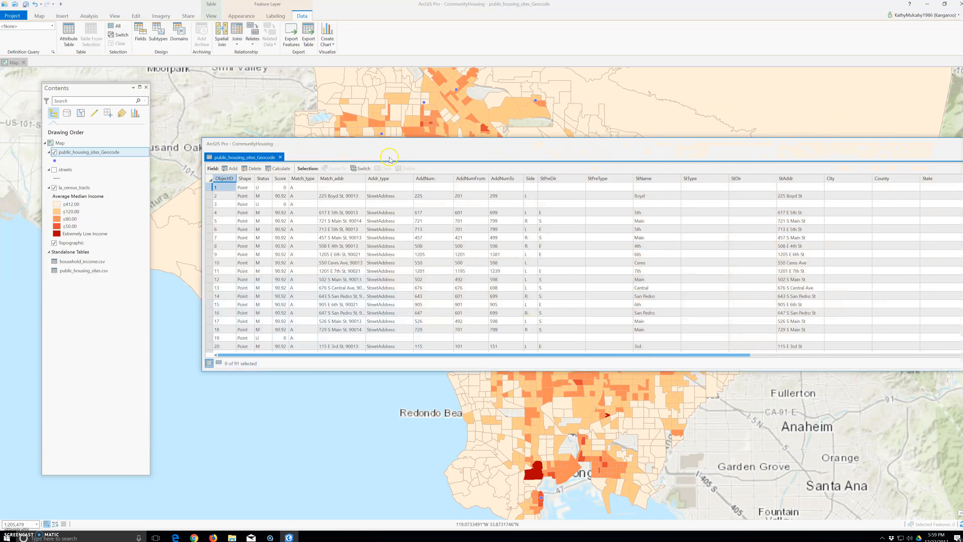
{"action": "left_click_drag", "start_coordinate": [382, 144], "coordinate": [205, 140]}
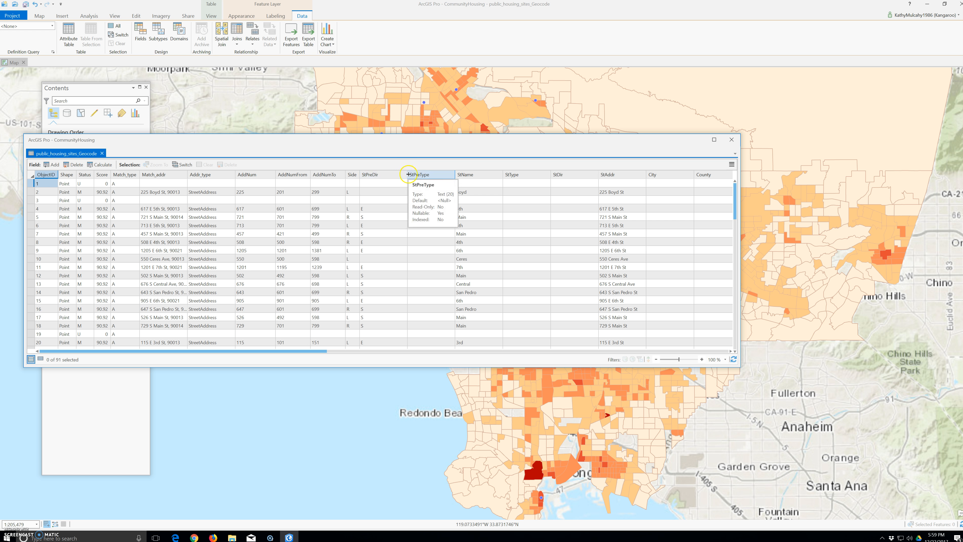
- Narrow the street, City and Match_type columns of the geocoded table so more fields fit in view
{"action": "mouse_move", "coordinate": [407, 174]}
{"action": "left_mouse_down"}
{"action": "mouse_move", "coordinate": [379, 175]}
{"action": "mouse_move", "coordinate": [421, 177]}
{"action": "left_mouse_up"}
{"action": "left_click_drag", "start_coordinate": [613, 177], "coordinate": [586, 179]}
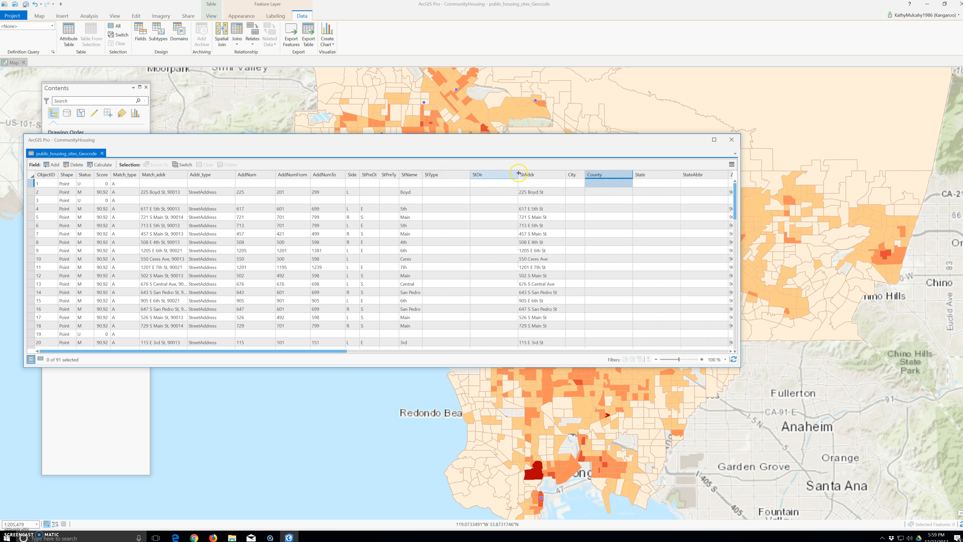
{"action": "left_click_drag", "start_coordinate": [519, 173], "coordinate": [436, 175]}
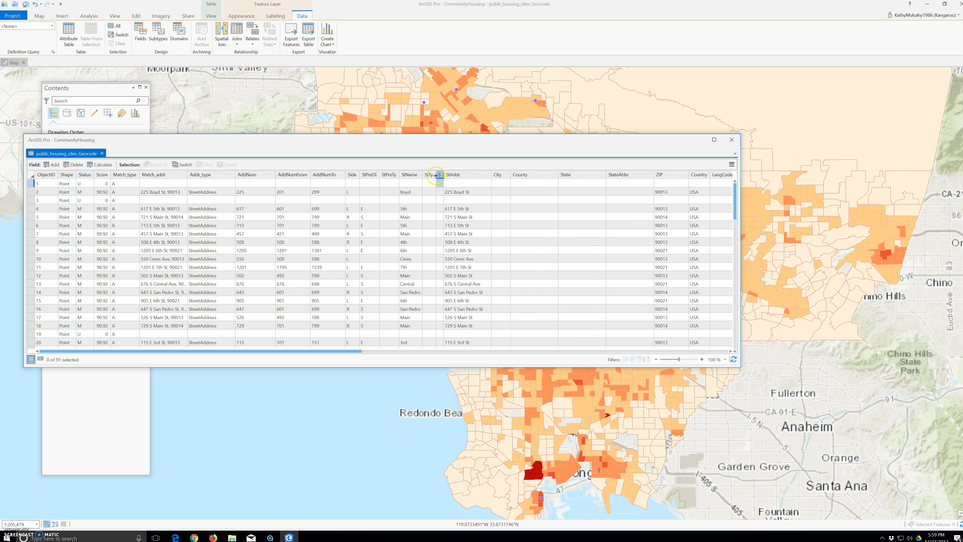
{"action": "left_click_drag", "start_coordinate": [140, 174], "coordinate": [120, 175]}
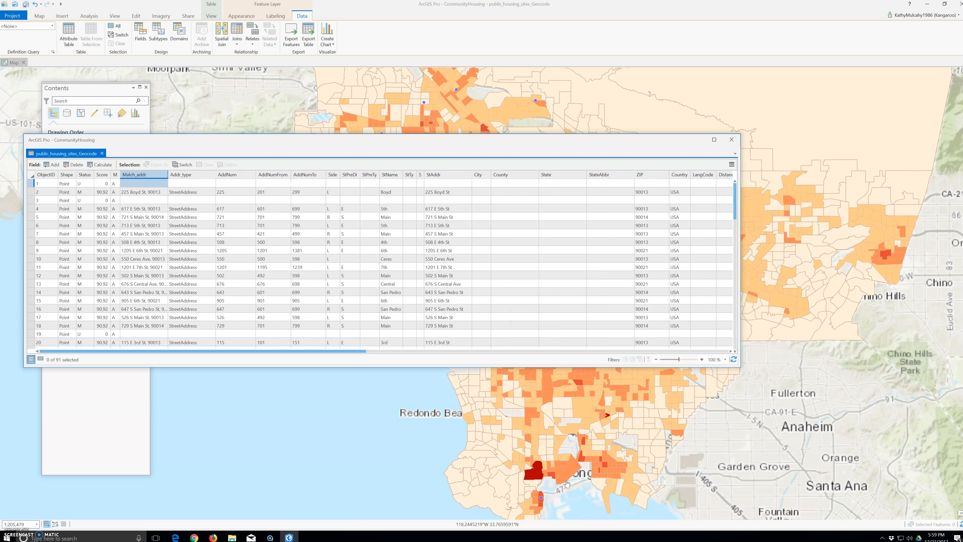
- Sort the geocoded records by the Status field in ascending order
{"action": "left_click", "coordinate": [64, 365]}
{"action": "left_click", "coordinate": [80, 175]}
{"action": "left_click", "coordinate": [83, 177]}
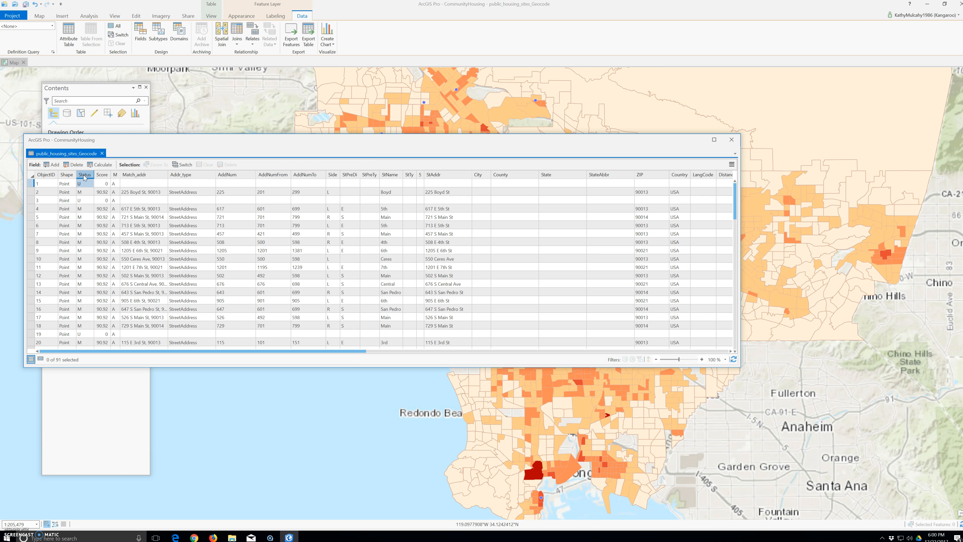
{"action": "left_click", "coordinate": [84, 176]}
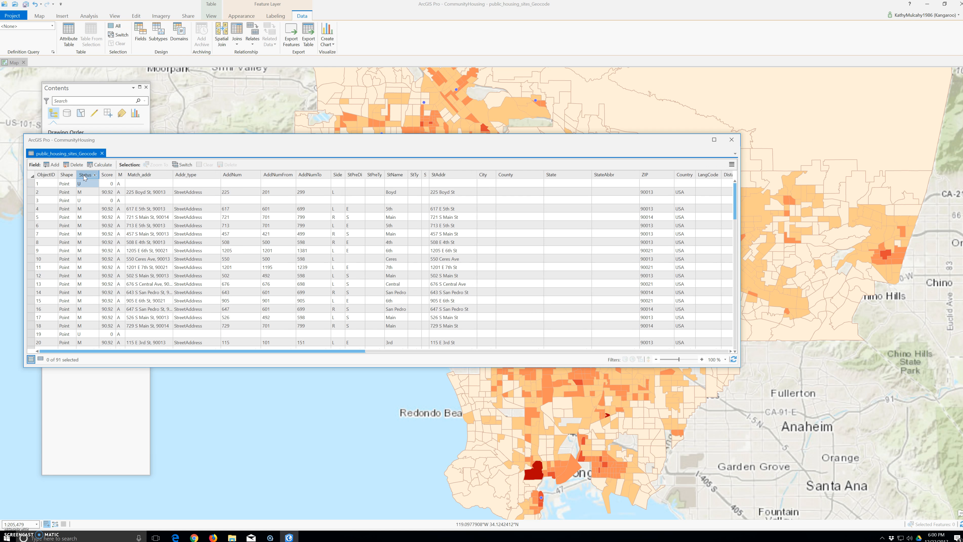
{"action": "left_click", "coordinate": [84, 177]}
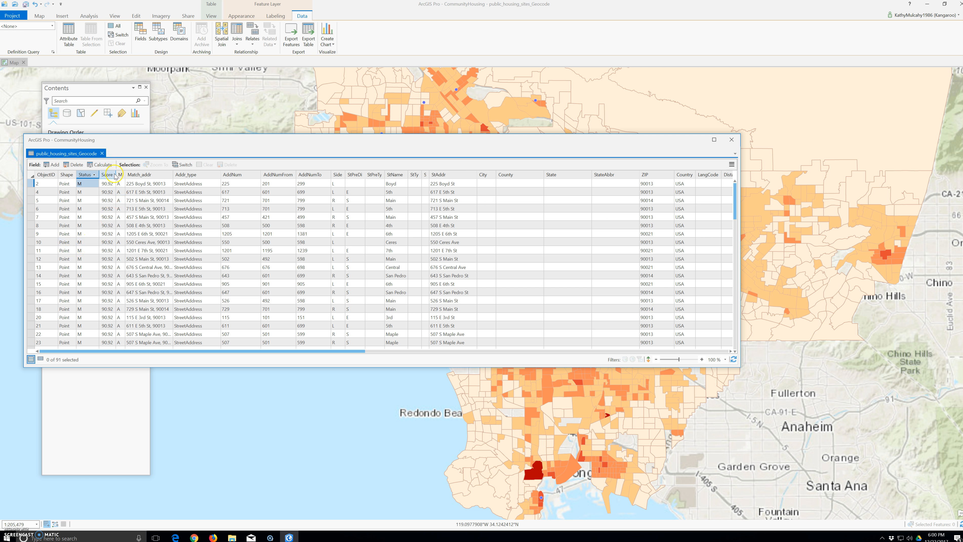
- Widen the Score column and sort the geocoded records by Score in descending order
{"action": "left_click_drag", "start_coordinate": [115, 175], "coordinate": [155, 175]}
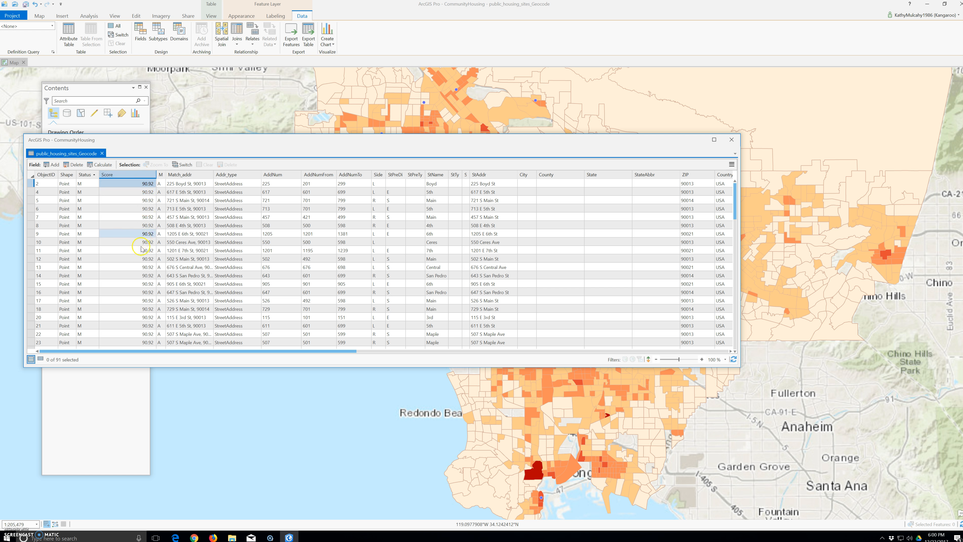
{"action": "double_click", "coordinate": [126, 175]}
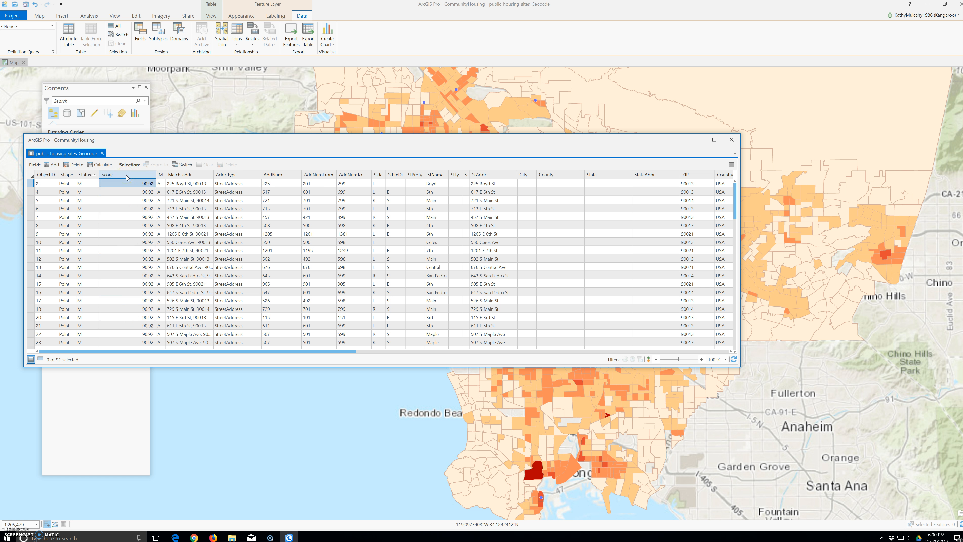
{"action": "double_click", "coordinate": [126, 175]}
{"action": "left_click", "coordinate": [128, 189]}
{"action": "left_click", "coordinate": [131, 185]}
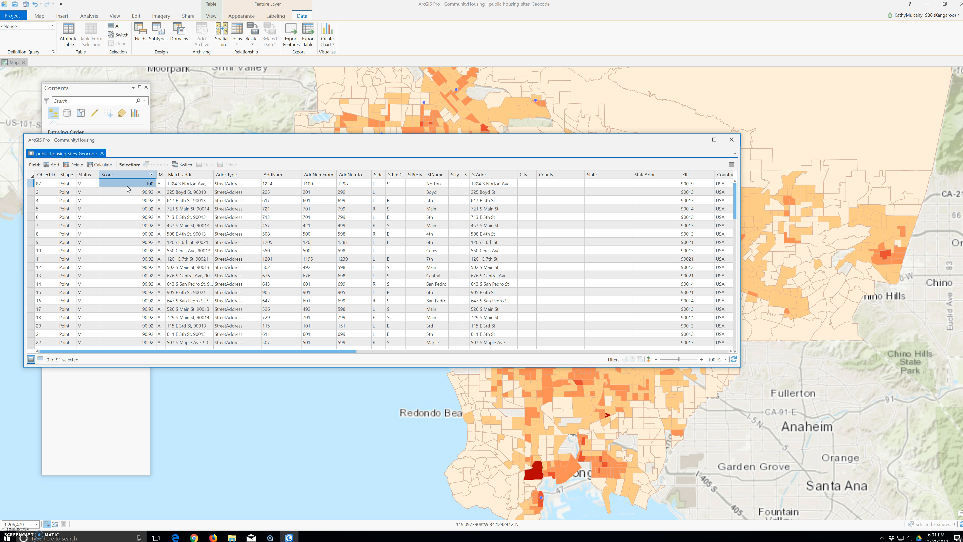
- Widen the Match_type and StPreDir columns and examine the AddNumTo and Side values of the first records
{"action": "left_click", "coordinate": [160, 175]}
{"action": "left_click_drag", "start_coordinate": [165, 175], "coordinate": [192, 173]}
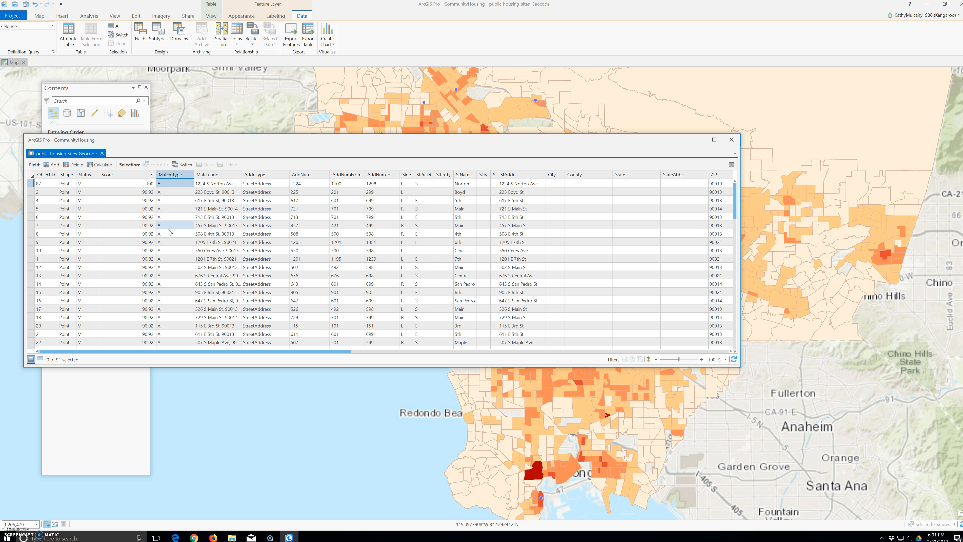
{"action": "double_click", "coordinate": [384, 218]}
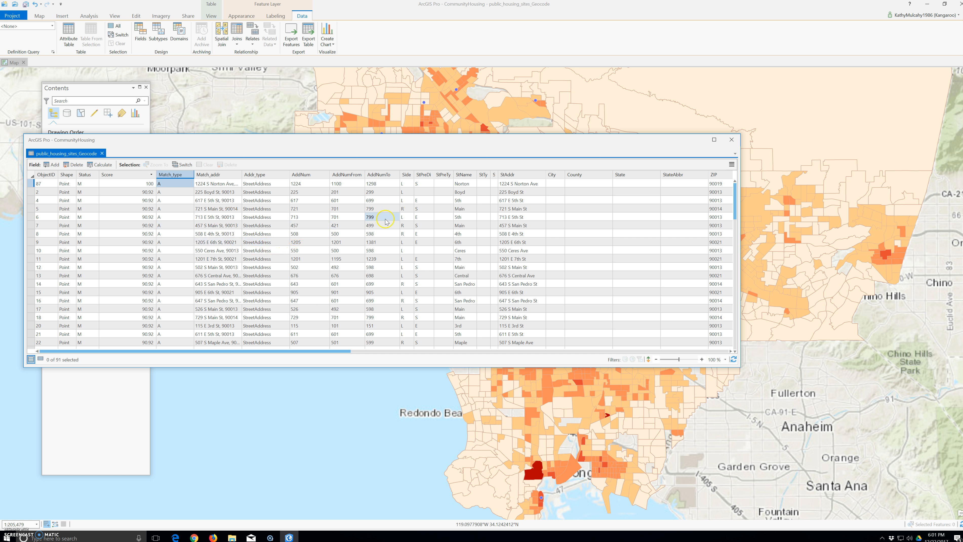
{"action": "left_click", "coordinate": [403, 180]}
{"action": "left_click", "coordinate": [400, 183]}
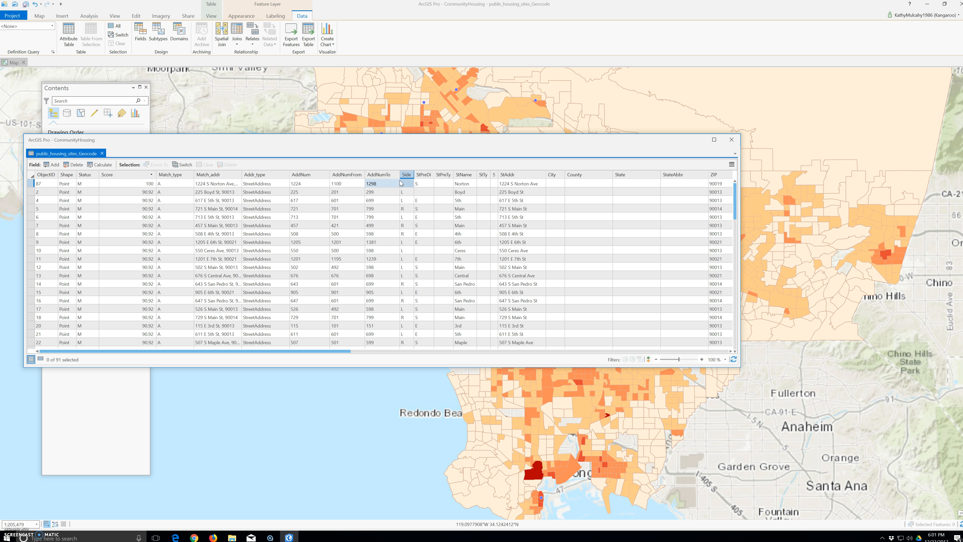
{"action": "left_click", "coordinate": [397, 185]}
{"action": "left_click", "coordinate": [395, 194]}
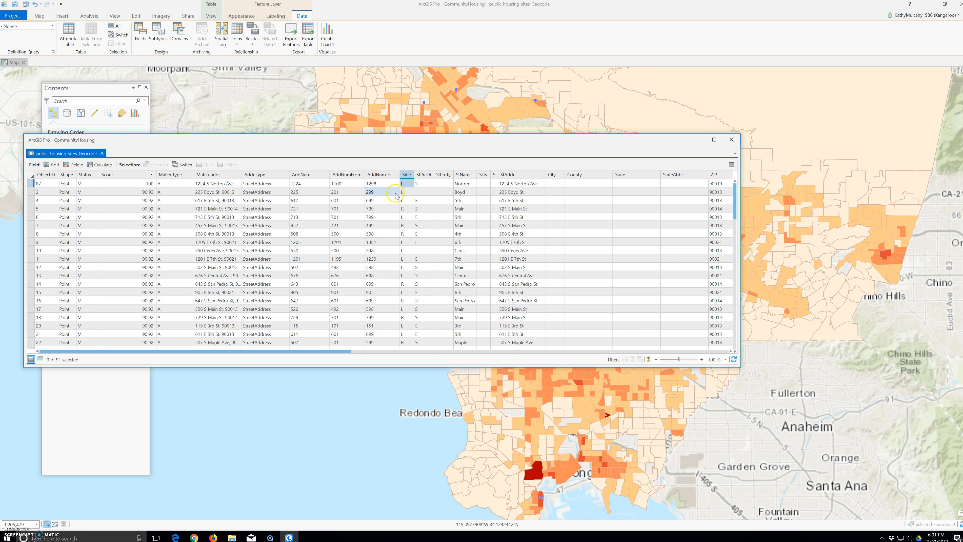
{"action": "left_click", "coordinate": [393, 200]}
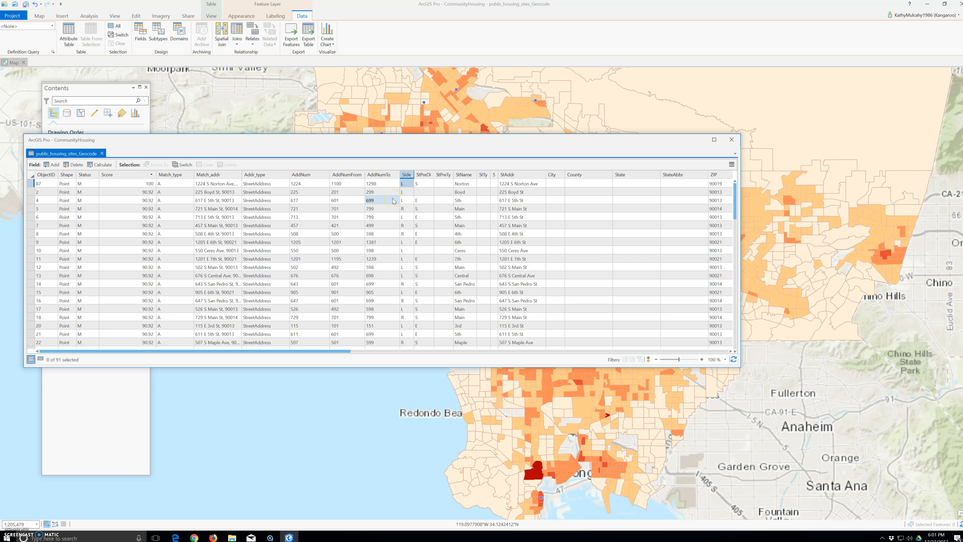
{"action": "left_click", "coordinate": [347, 299]}
{"action": "left_click_drag", "start_coordinate": [433, 173], "coordinate": [467, 174]}
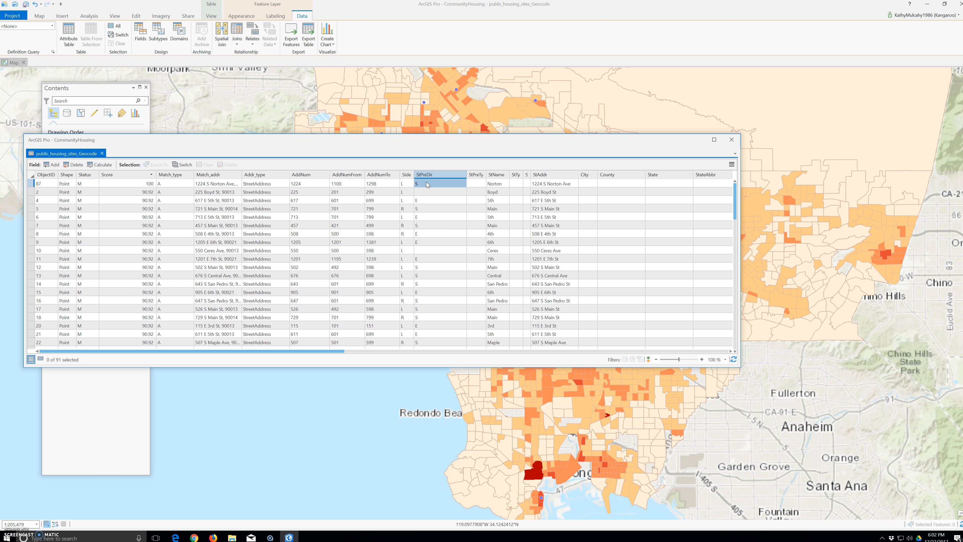
- Sort the records by Status in ascending order and examine the tied and unmatched records at the end of the table
{"action": "left_click", "coordinate": [87, 176]}
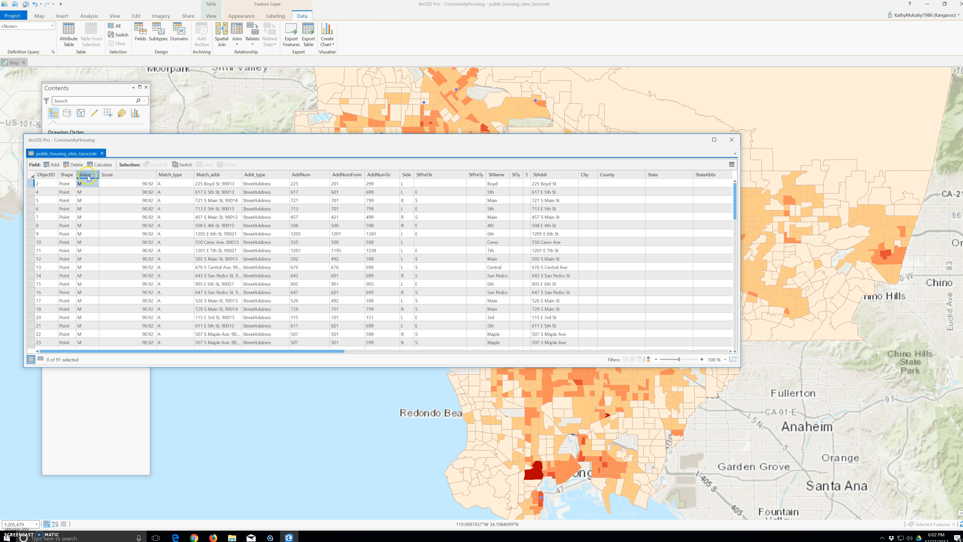
{"action": "scroll", "coordinate": [88, 179], "scroll_direction": "down", "scroll_amount": 7}
{"action": "scroll", "coordinate": [89, 179], "scroll_direction": "down", "scroll_amount": 15}
{"action": "scroll", "coordinate": [89, 178], "scroll_direction": "down", "scroll_amount": 1}
{"action": "left_click", "coordinate": [81, 259]}
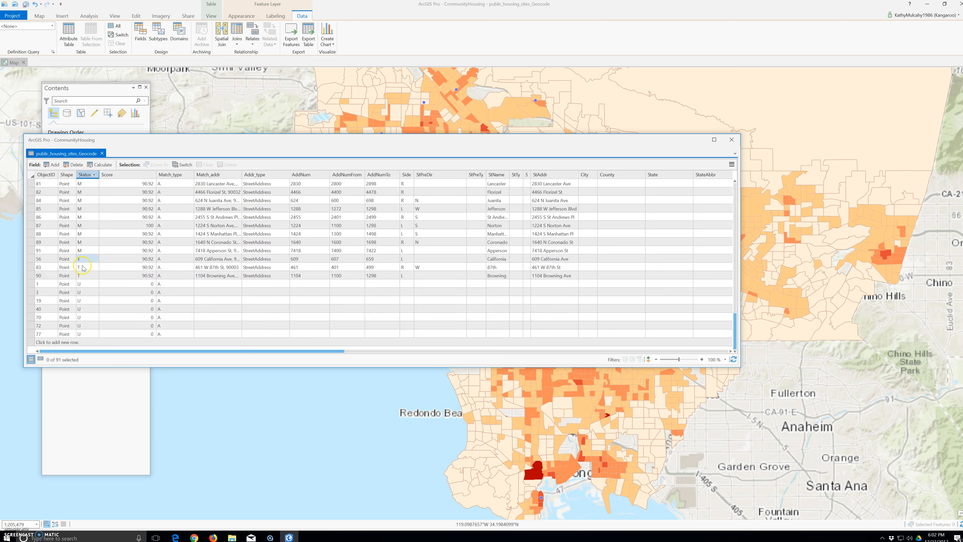
{"action": "left_click", "coordinate": [83, 267]}
{"action": "left_click", "coordinate": [84, 251]}
{"action": "left_click", "coordinate": [86, 276]}
{"action": "left_click", "coordinate": [81, 333]}
{"action": "left_click", "coordinate": [82, 309]}
{"action": "left_click", "coordinate": [81, 284]}
{"action": "left_click", "coordinate": [69, 283]}
- Close the attribute table, hide the la_census_tracts layer, and inspect the geocoded sites around the University of Southern California
{"action": "left_click", "coordinate": [731, 140]}
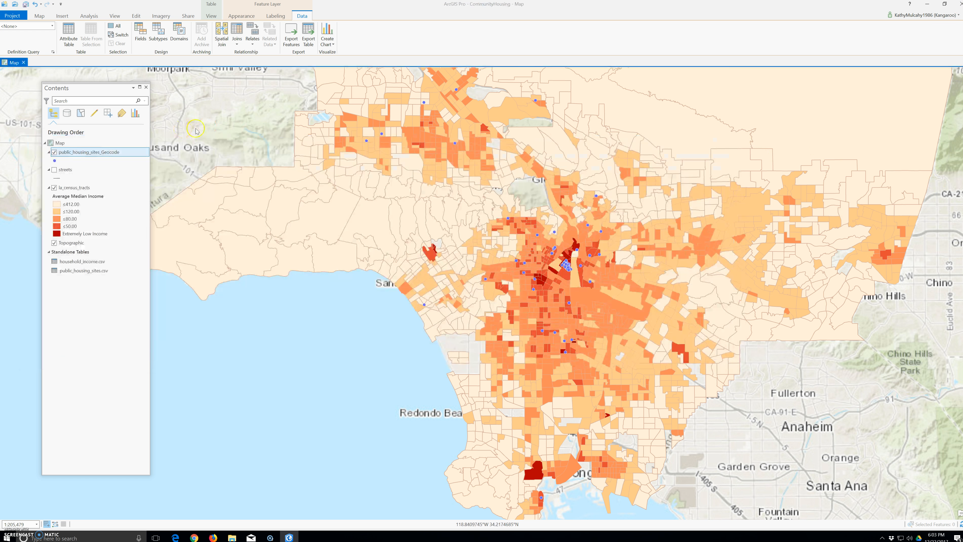
{"action": "left_click", "coordinate": [54, 187]}
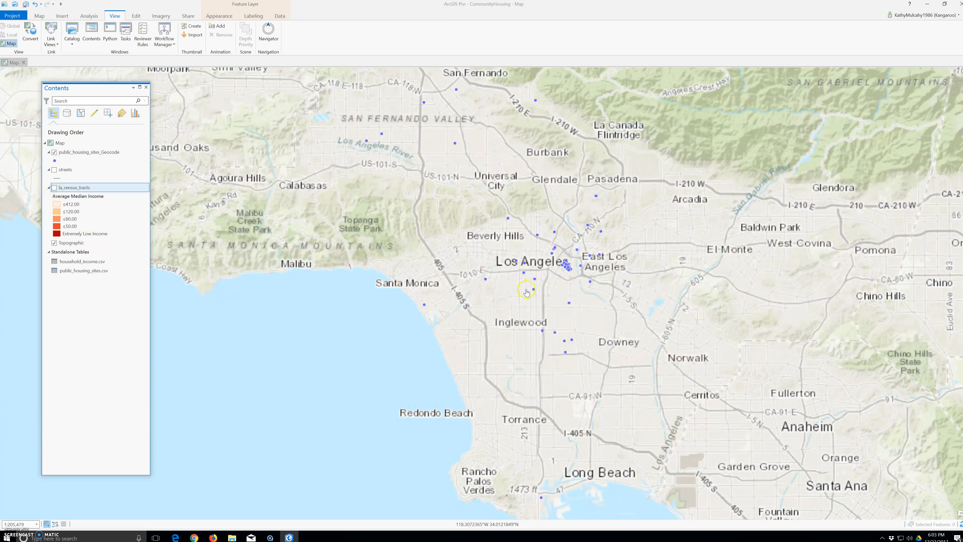
{"action": "scroll", "coordinate": [557, 285], "scroll_direction": "up", "scroll_amount": 3}
{"action": "scroll", "coordinate": [555, 285], "scroll_direction": "up", "scroll_amount": 8}
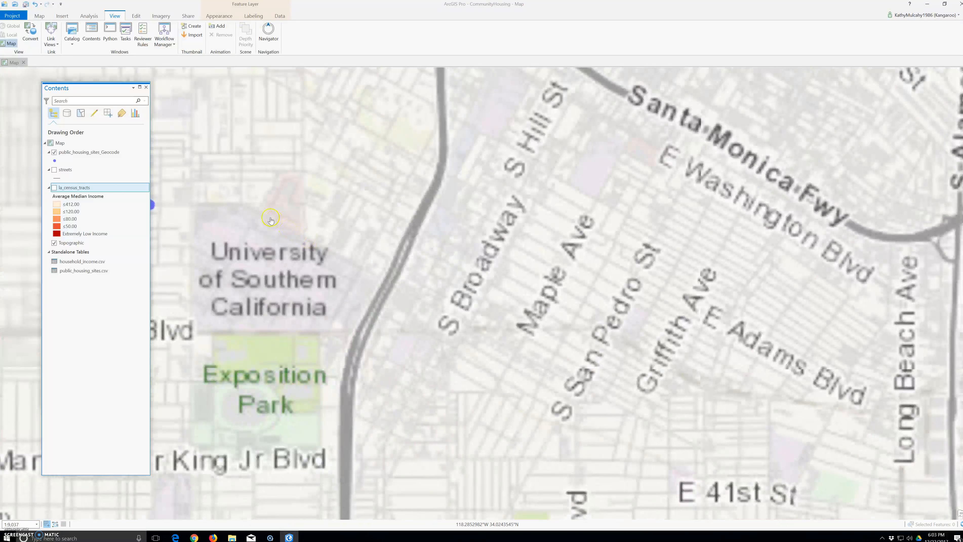
{"action": "left_click_drag", "start_coordinate": [271, 217], "coordinate": [492, 264]}
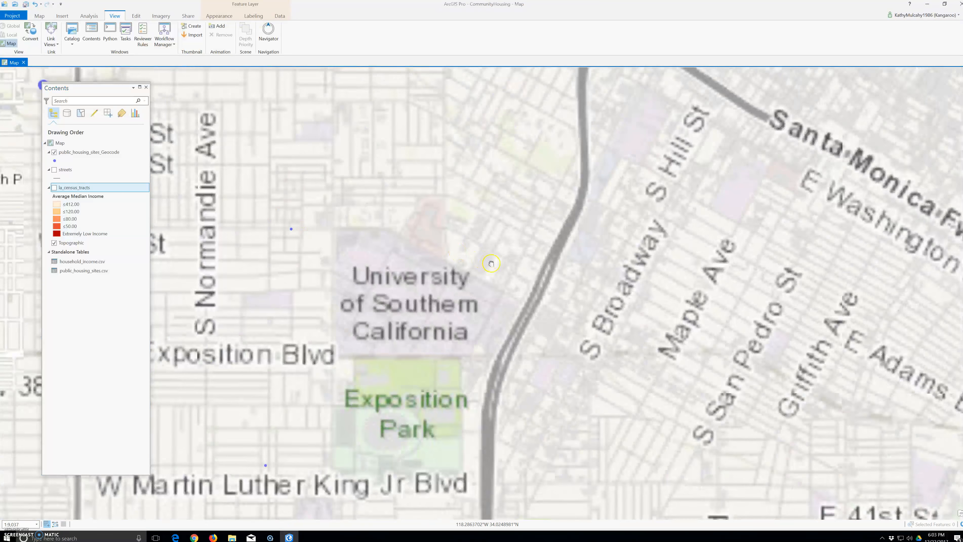
{"action": "scroll", "coordinate": [471, 314], "scroll_direction": "down", "scroll_amount": 3}
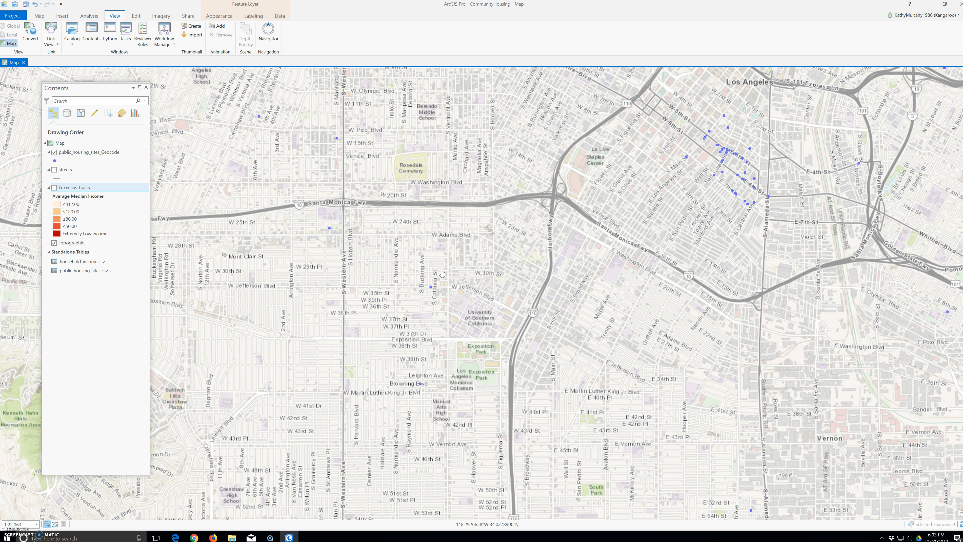
- Start Rematch Addresses for the public_housing_sites_Geocode layer and view the first unmatched record's candidate within the Los Angeles area
{"action": "right_click", "coordinate": [93, 152]}
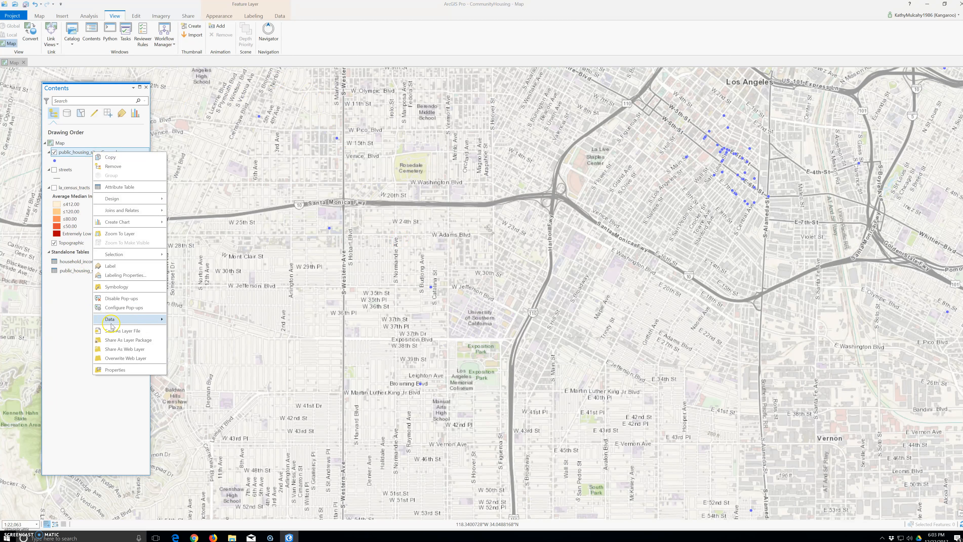
{"action": "mouse_move", "coordinate": [157, 321]}
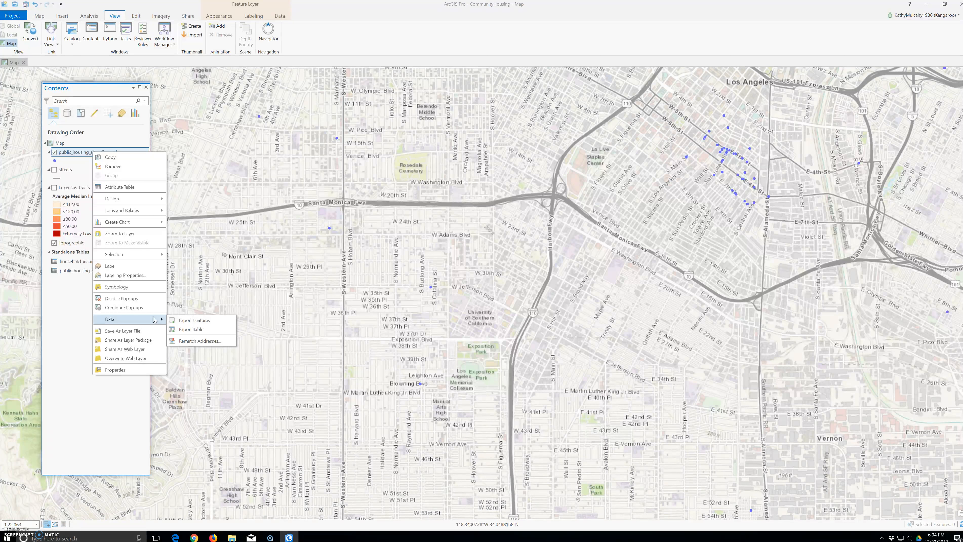
{"action": "left_click", "coordinate": [200, 340]}
{"action": "left_click", "coordinate": [399, 223]}
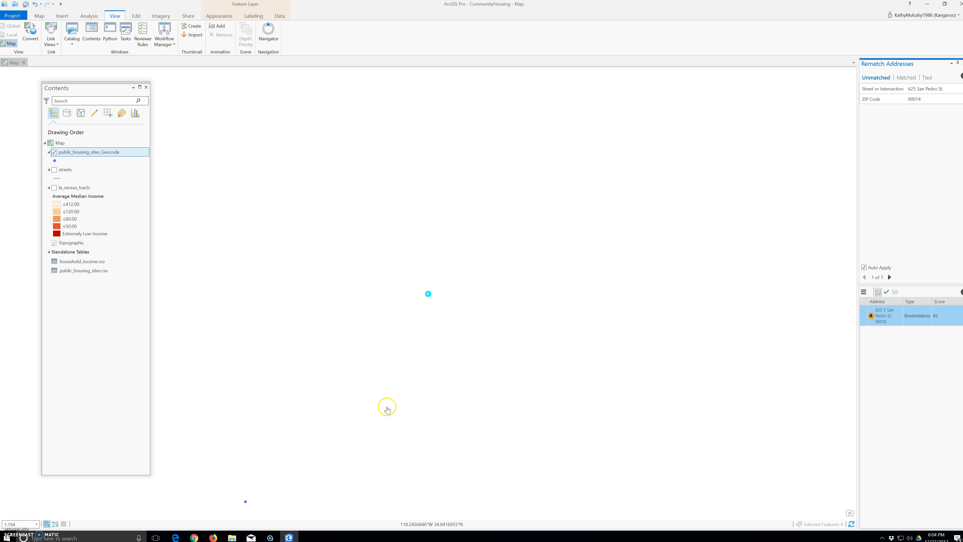
{"action": "scroll", "coordinate": [410, 389], "scroll_direction": "up", "scroll_amount": 3}
{"action": "scroll", "coordinate": [414, 393], "scroll_direction": "down", "scroll_amount": 10}
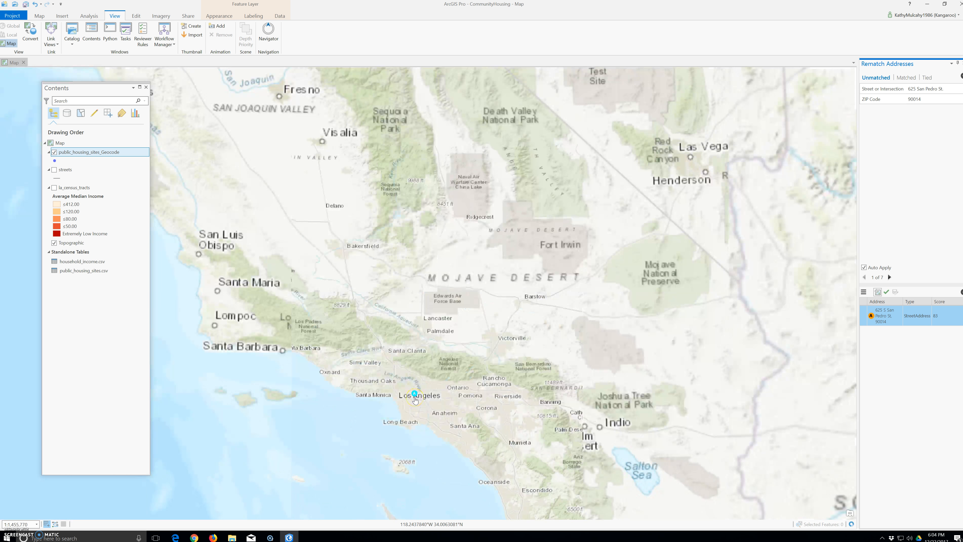
{"action": "scroll", "coordinate": [415, 402], "scroll_direction": "up", "scroll_amount": 3}
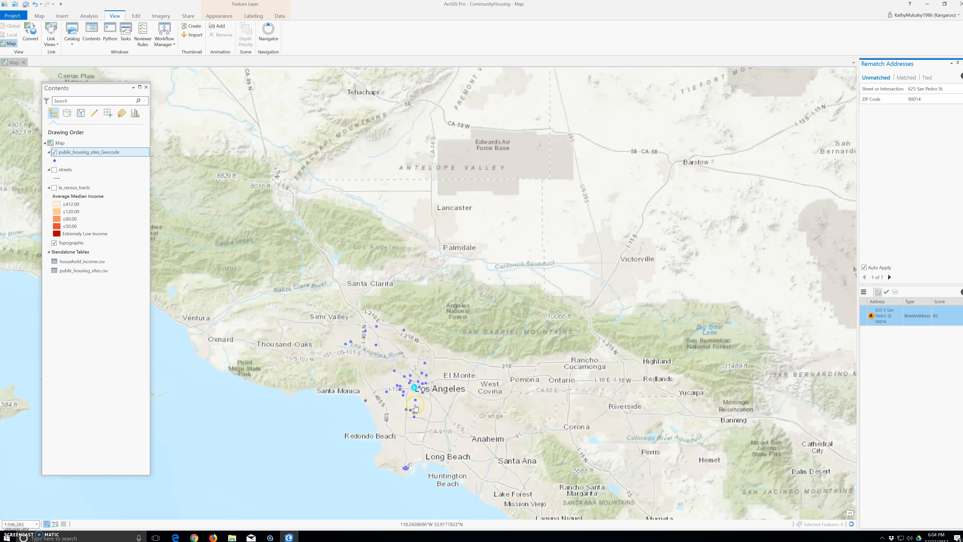
{"action": "scroll", "coordinate": [415, 405], "scroll_direction": "up", "scroll_amount": 2}
{"action": "scroll", "coordinate": [415, 407], "scroll_direction": "up", "scroll_amount": 4}
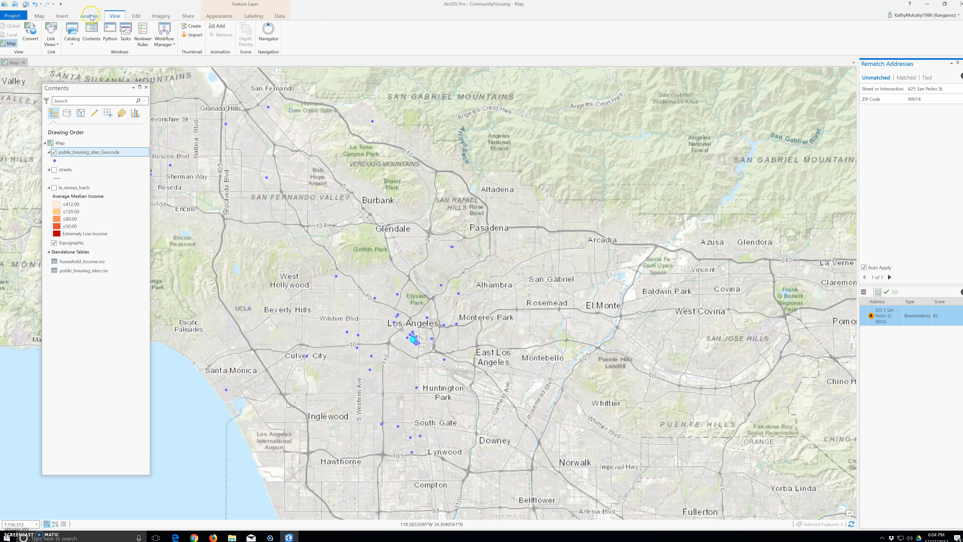
{"action": "left_click", "coordinate": [39, 16]}
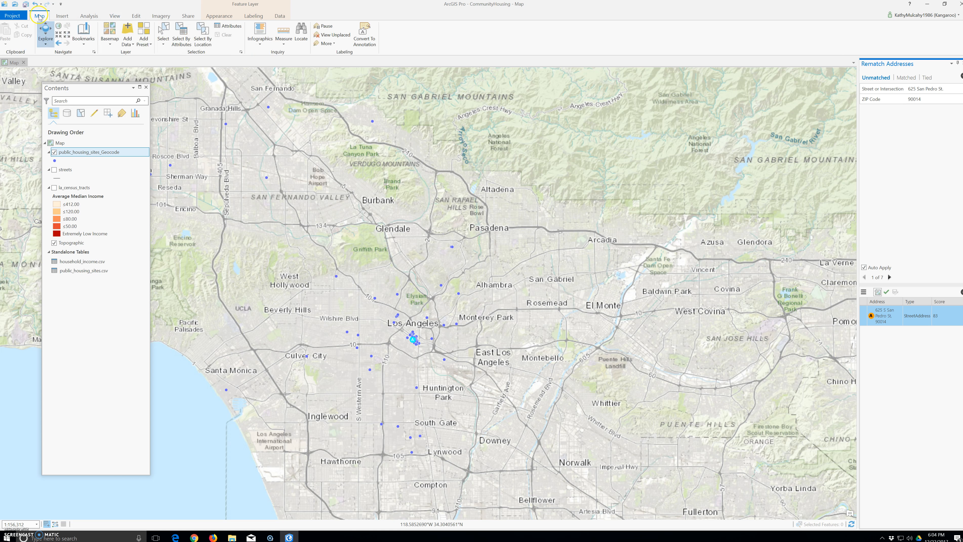
{"action": "left_click", "coordinate": [202, 38]}
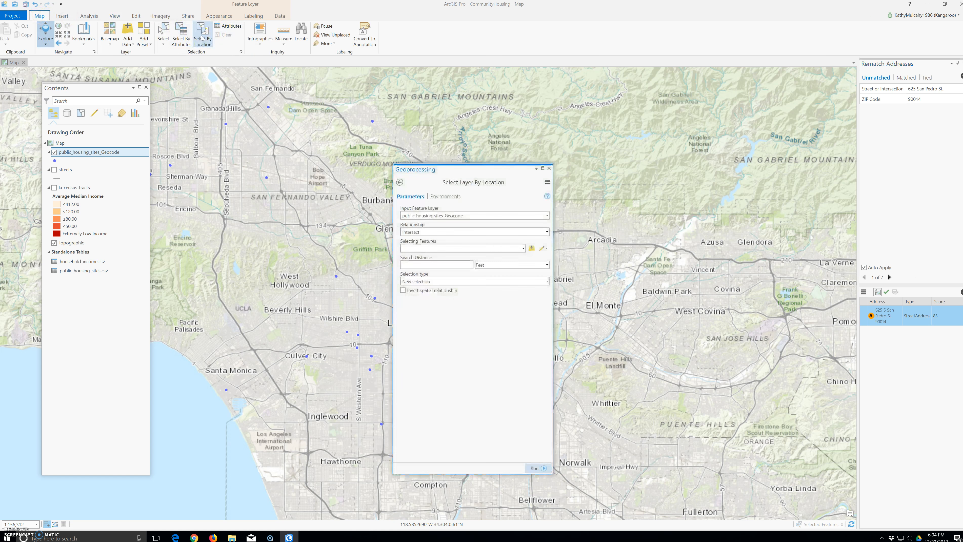
{"action": "left_click", "coordinate": [549, 168]}
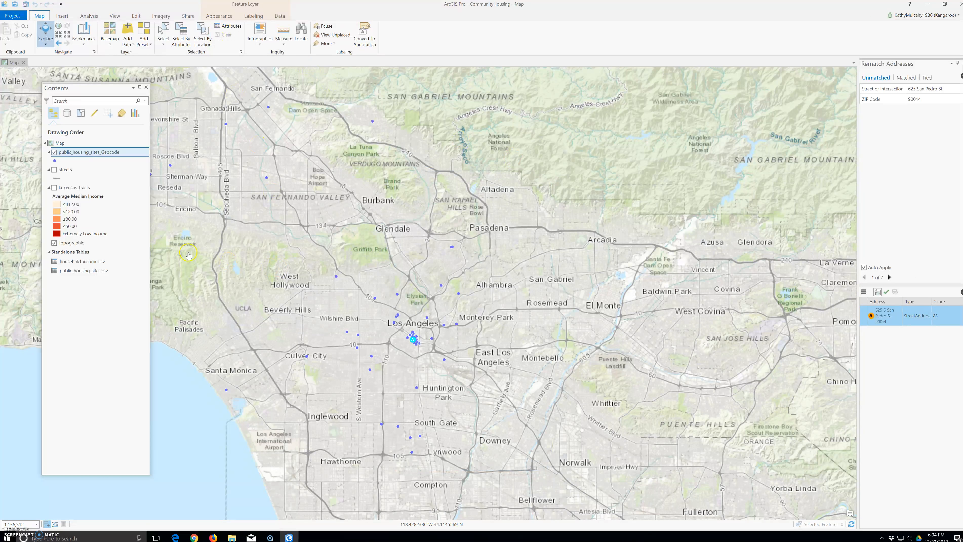
- Reopen Rematch Addresses for the public_housing_sites_Geocode layer, then float its pane over the map and widen it
{"action": "right_click", "coordinate": [76, 152]}
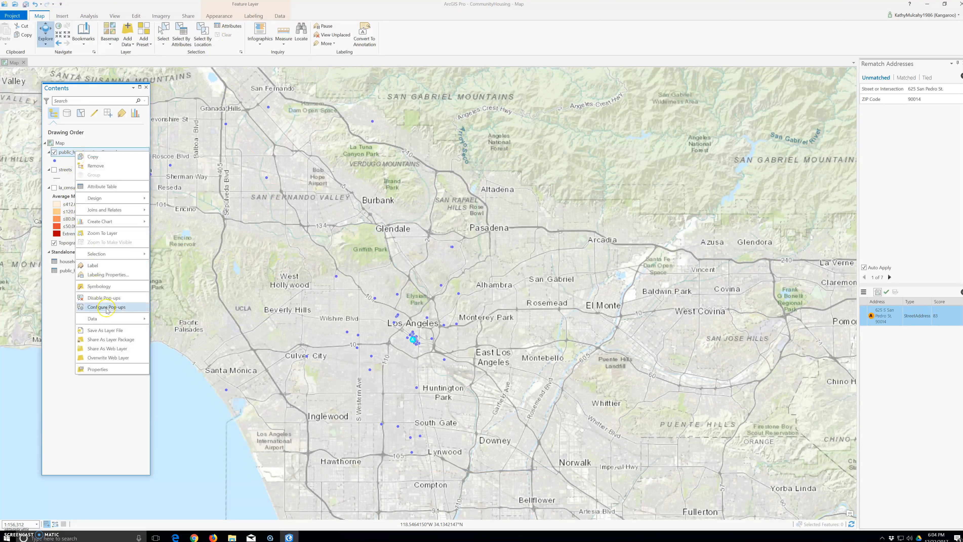
{"action": "mouse_move", "coordinate": [107, 320]}
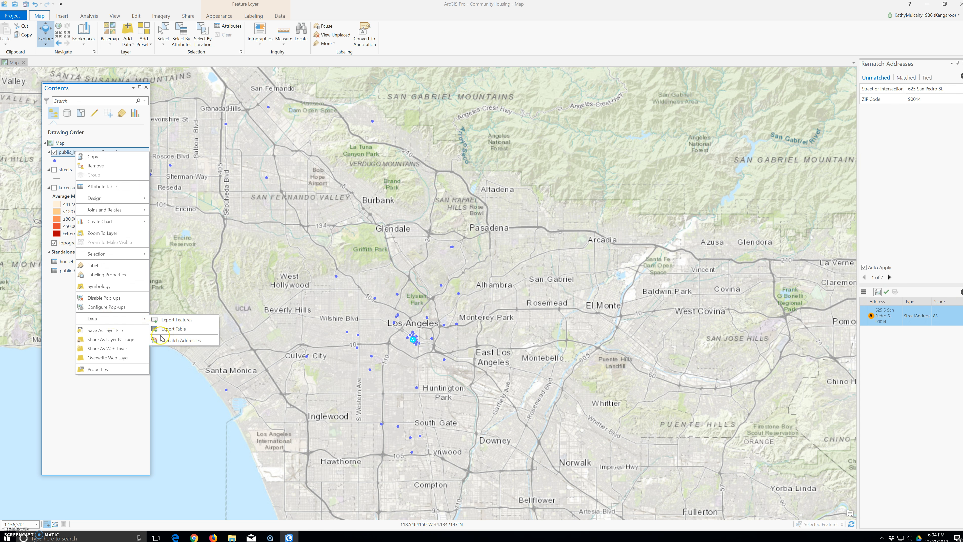
{"action": "left_click", "coordinate": [169, 343]}
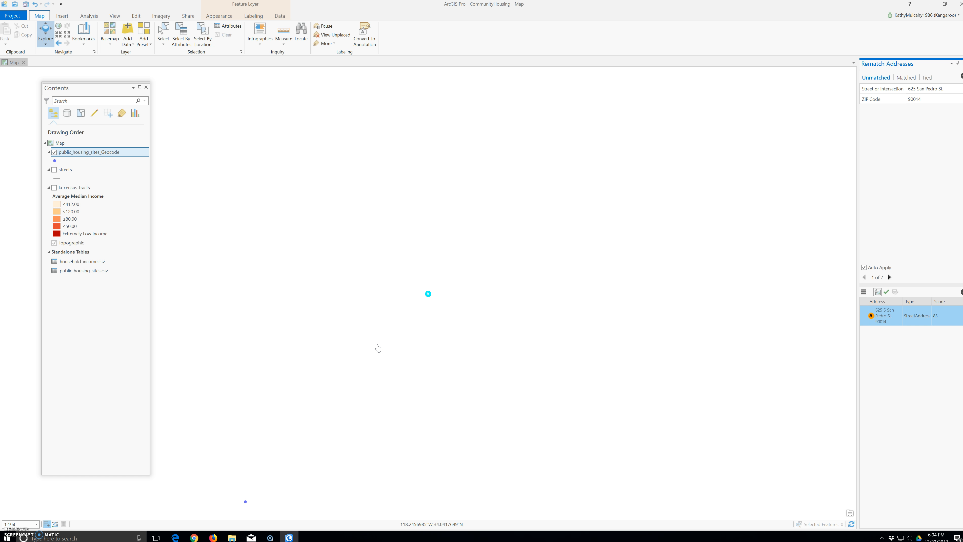
{"action": "left_click_drag", "start_coordinate": [882, 64], "coordinate": [564, 121]}
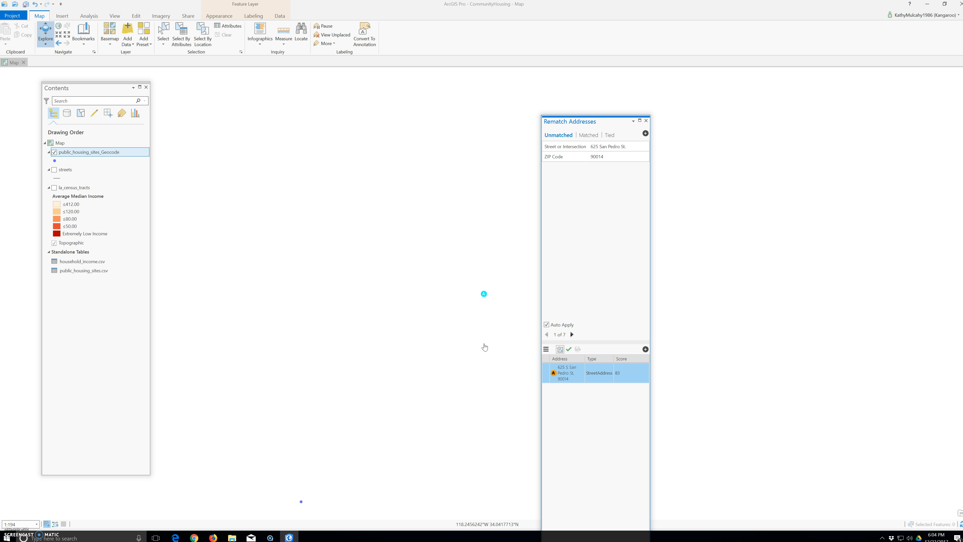
{"action": "left_click", "coordinate": [480, 342]}
{"action": "left_click", "coordinate": [442, 334]}
{"action": "left_click_drag", "start_coordinate": [652, 273], "coordinate": [796, 297]}
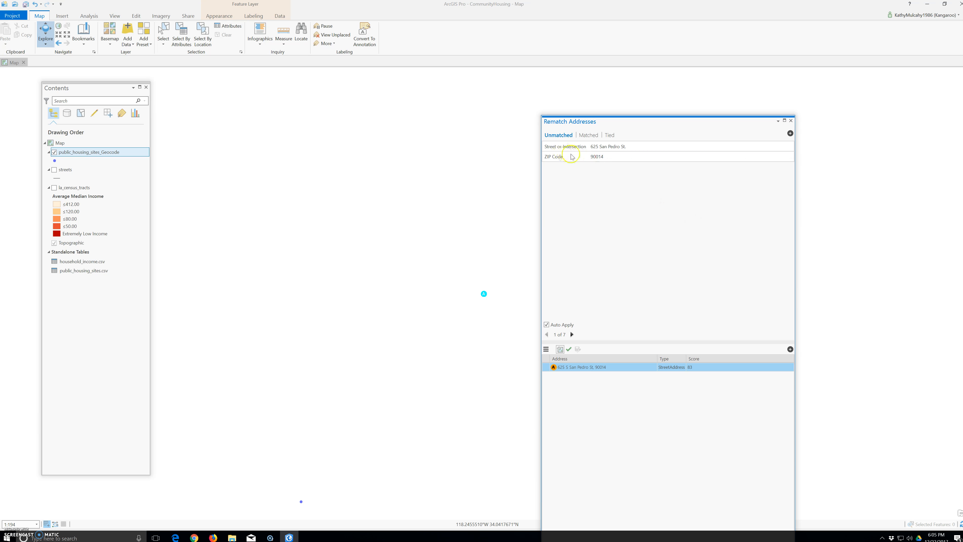
- Page forward through the unmatched addresses to the last record, checking each one's candidates and moving the pane clear of the map
{"action": "left_click", "coordinate": [591, 157]}
{"action": "left_click", "coordinate": [584, 185]}
{"action": "left_click", "coordinate": [572, 334]}
{"action": "left_click", "coordinate": [572, 335]}
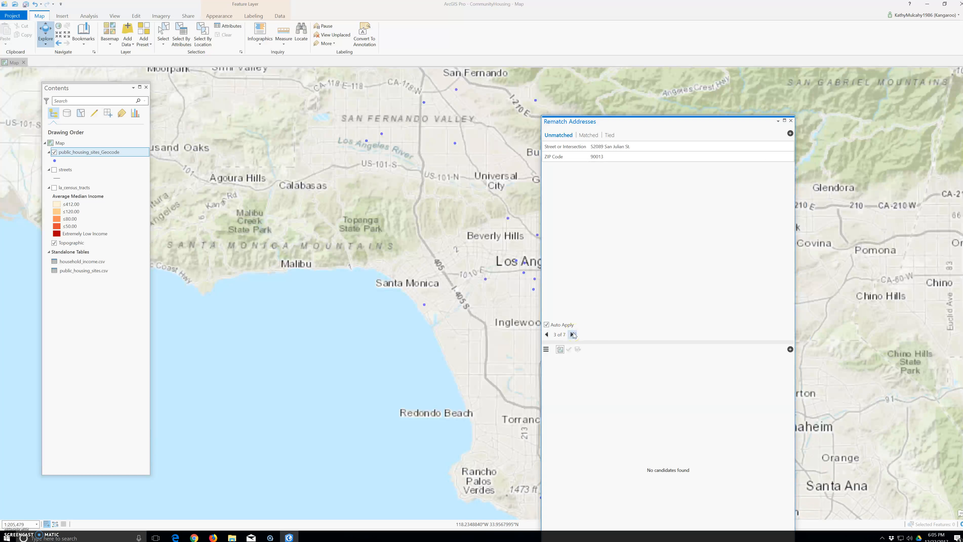
{"action": "left_click", "coordinate": [572, 335]}
{"action": "left_click", "coordinate": [573, 334]}
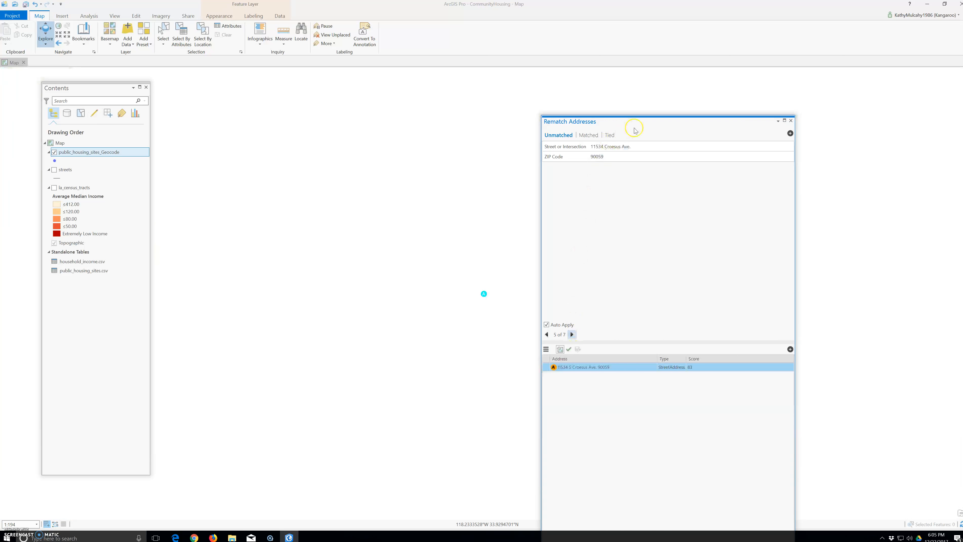
{"action": "left_click_drag", "start_coordinate": [652, 123], "coordinate": [762, 104]}
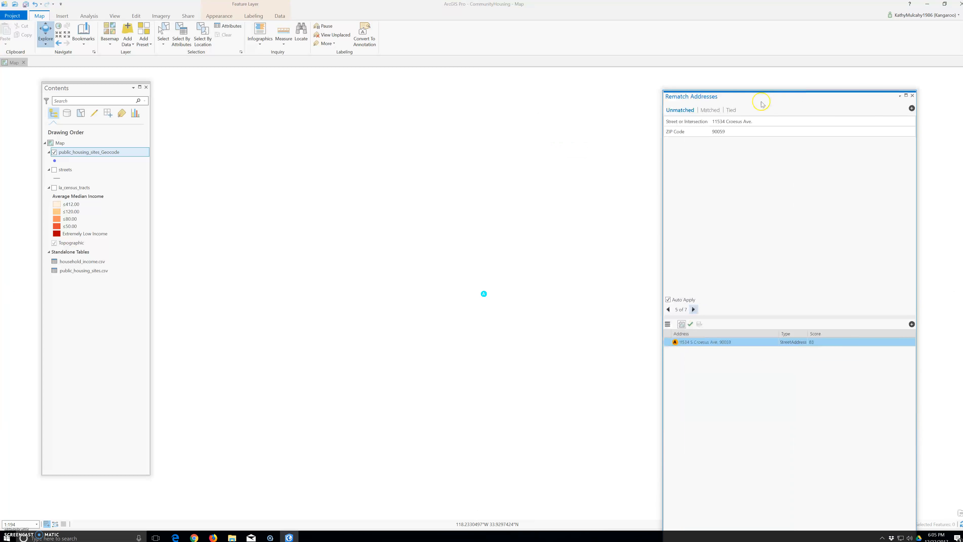
{"action": "left_click", "coordinate": [694, 309]}
{"action": "left_click", "coordinate": [693, 309]}
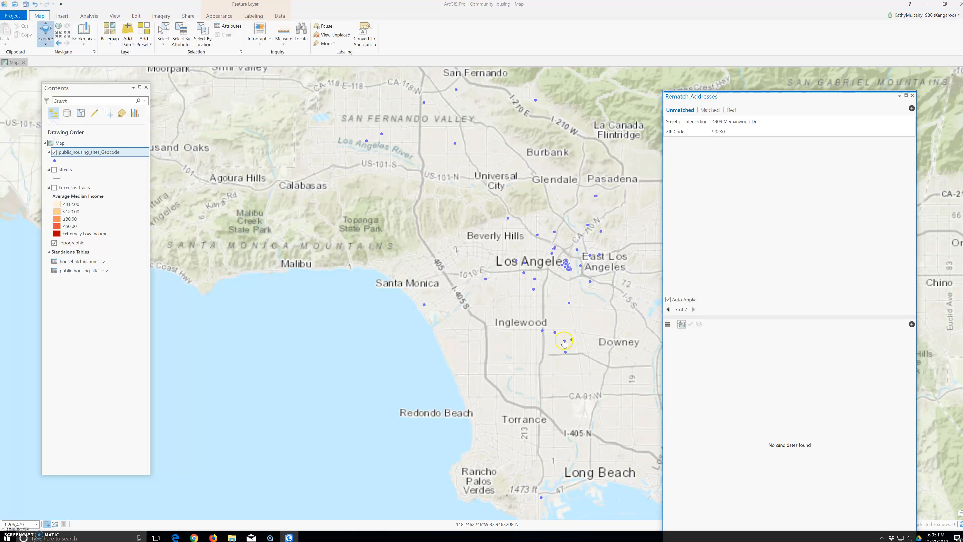
{"action": "scroll", "coordinate": [564, 342], "scroll_direction": "down", "scroll_amount": 4}
{"action": "left_click_drag", "start_coordinate": [532, 339], "coordinate": [312, 325]}
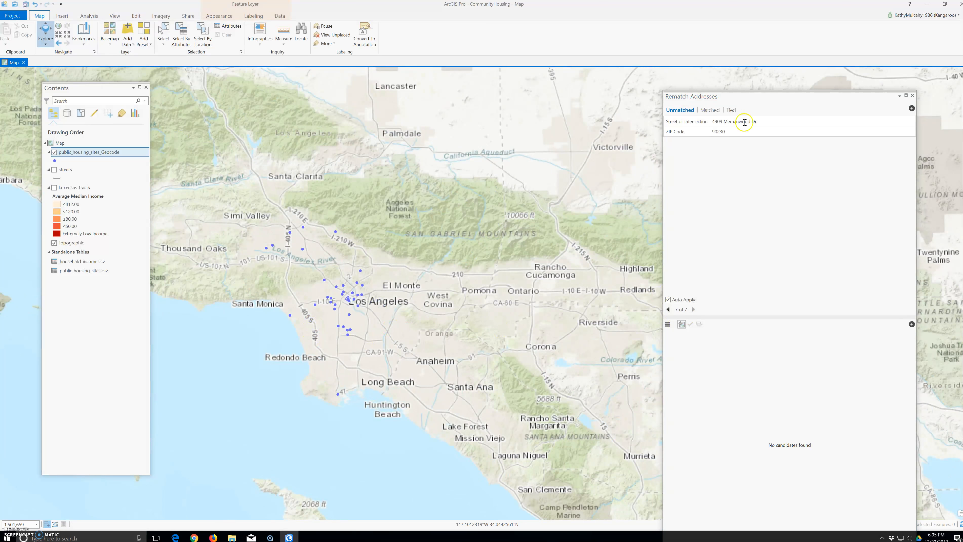
- Return to the first unmatched address, compare its street entry with the proposed match, and select that candidate
{"action": "left_click", "coordinate": [668, 309]}
{"action": "left_click", "coordinate": [669, 309]}
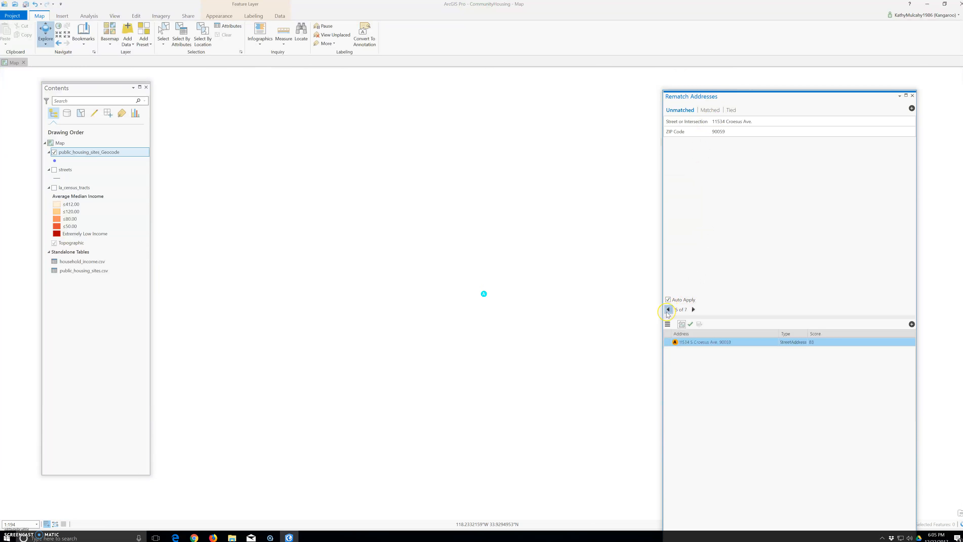
{"action": "left_click", "coordinate": [668, 309]}
{"action": "left_click", "coordinate": [669, 309]}
{"action": "left_click", "coordinate": [668, 309]}
{"action": "left_click", "coordinate": [668, 310]}
{"action": "left_click", "coordinate": [718, 343]}
{"action": "left_click", "coordinate": [736, 122]}
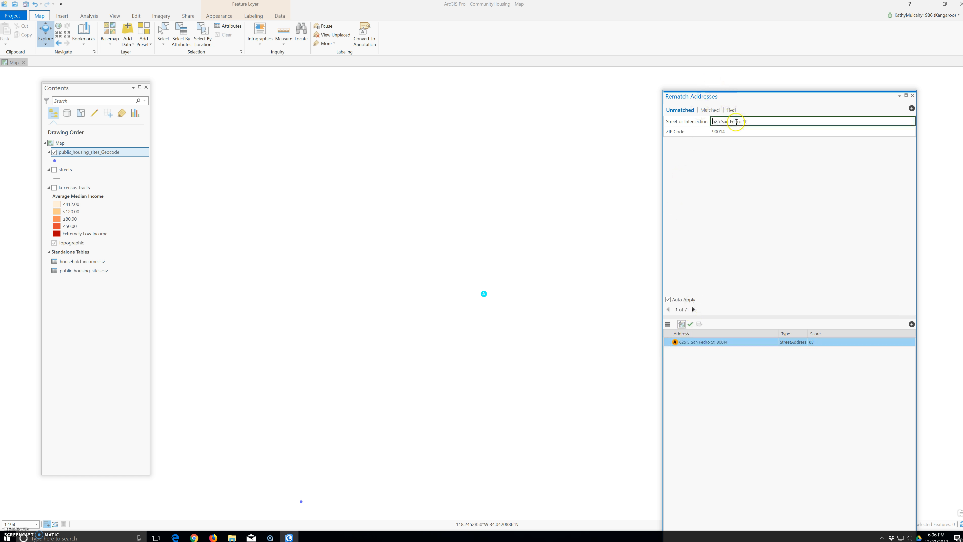
{"action": "left_click", "coordinate": [678, 346]}
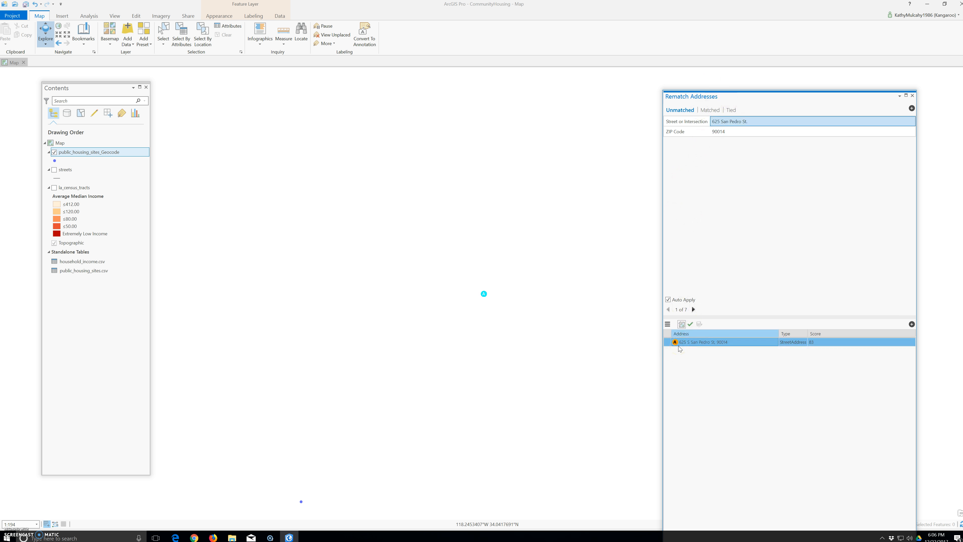